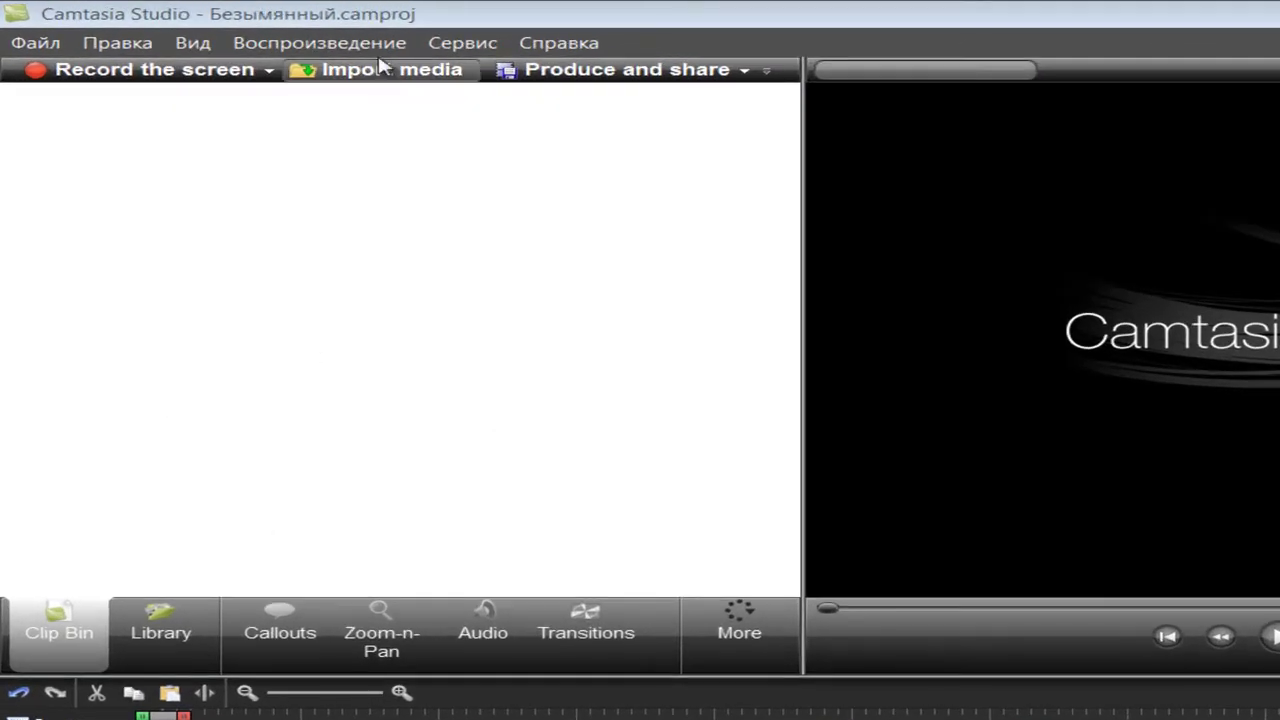
- Import the video files 2 and capture-1 from the desktop into the project
click(380, 66)
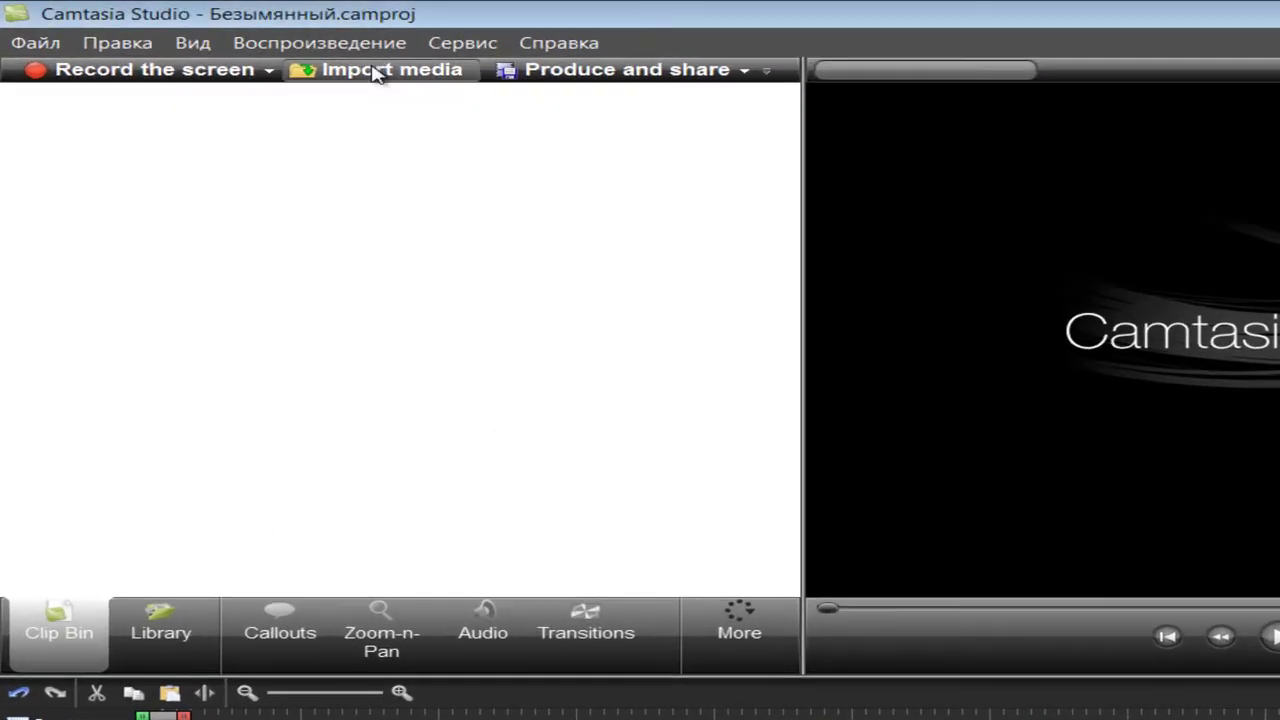
scroll(1046, 372, down, 1)
scroll(1046, 372, down, 2)
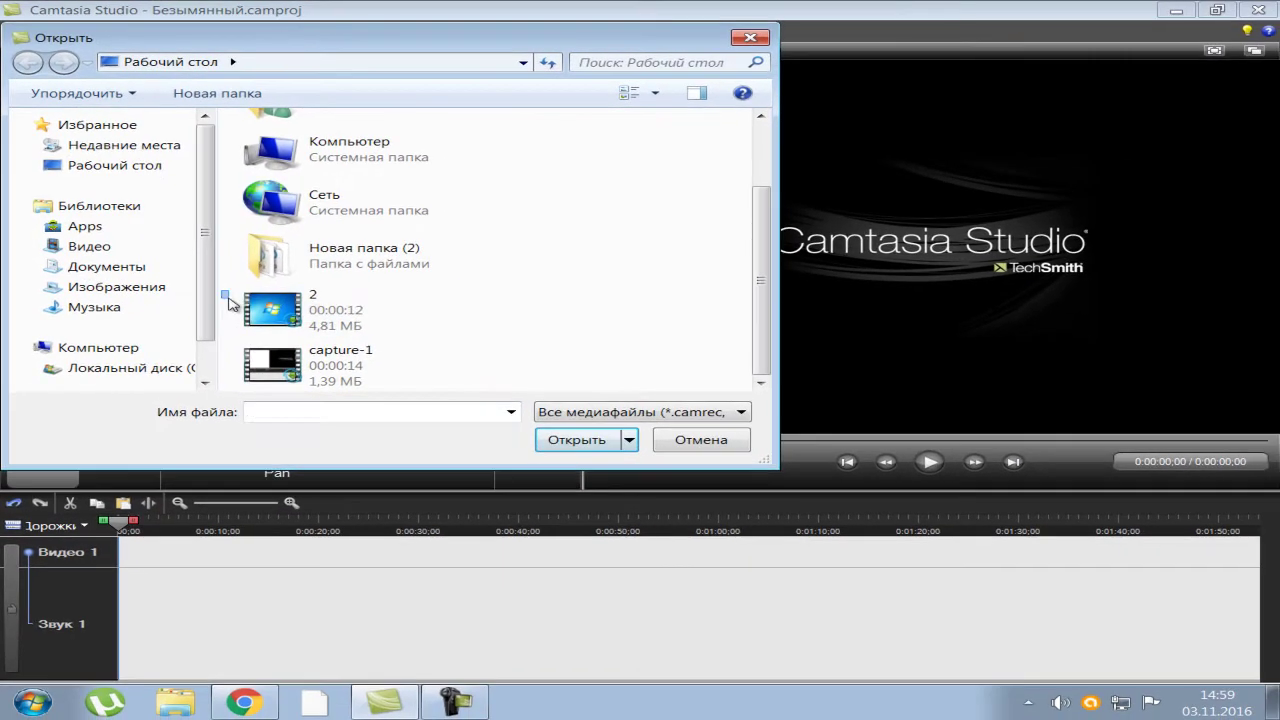
click(323, 367)
shift+click(350, 440)
drag(350, 440, 383, 458)
drag(320, 385, 505, 413)
click(596, 446)
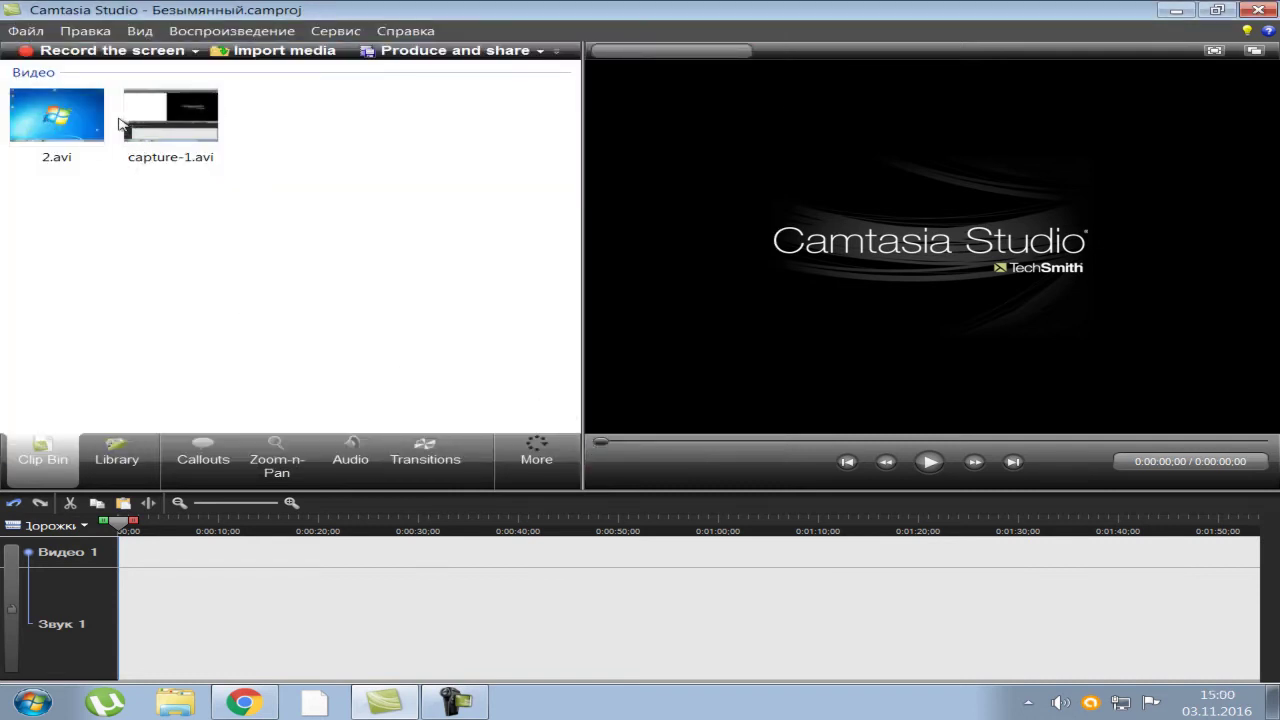
- Place 2.avi at the start of the Видео 1 track and capture-1.avi directly behind it
drag(56, 115, 144, 568)
drag(160, 130, 290, 575)
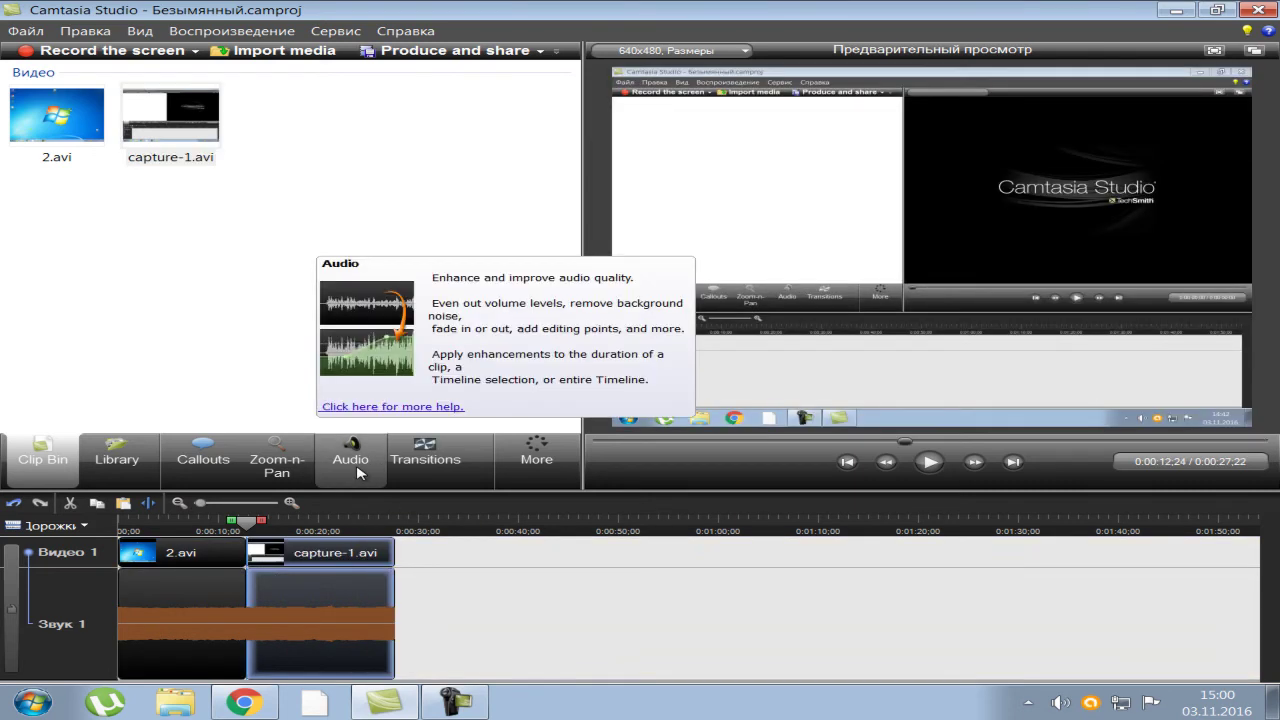
- Look over the audio settings and preview Kick It Back, Letter Of Intent, Mystique and the Digital Radius video from the library
click(350, 462)
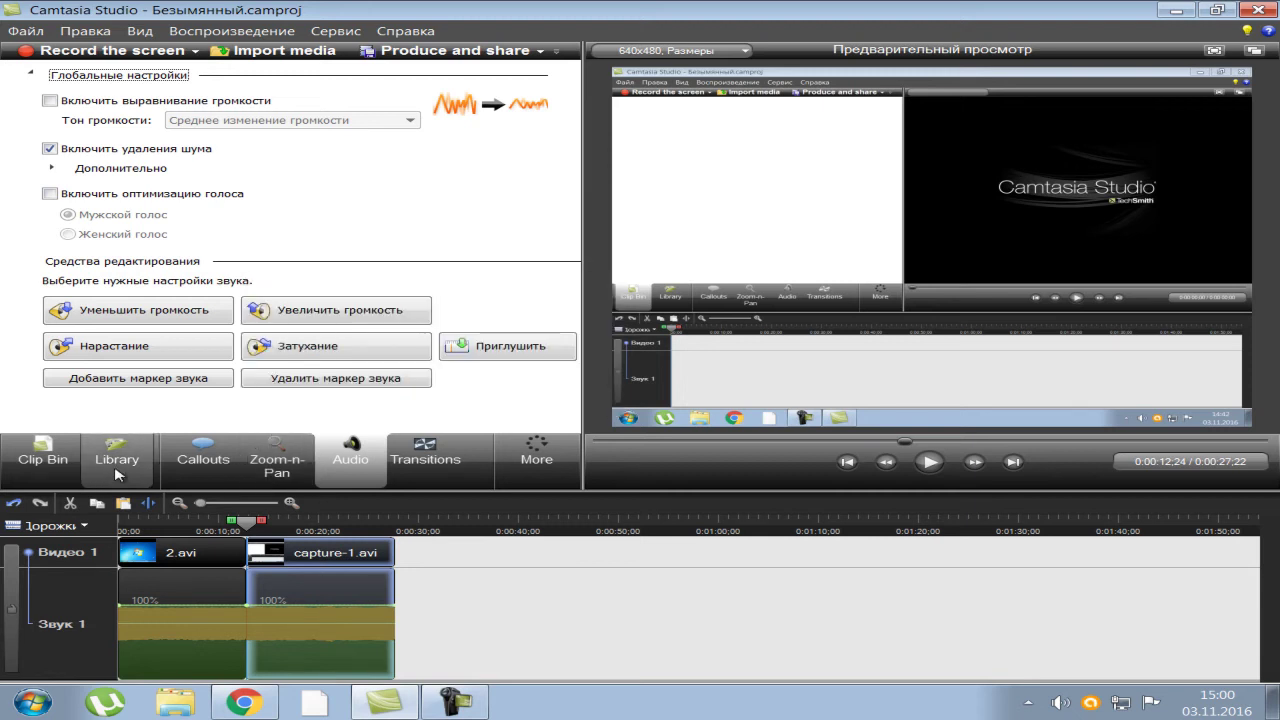
click(46, 460)
click(127, 461)
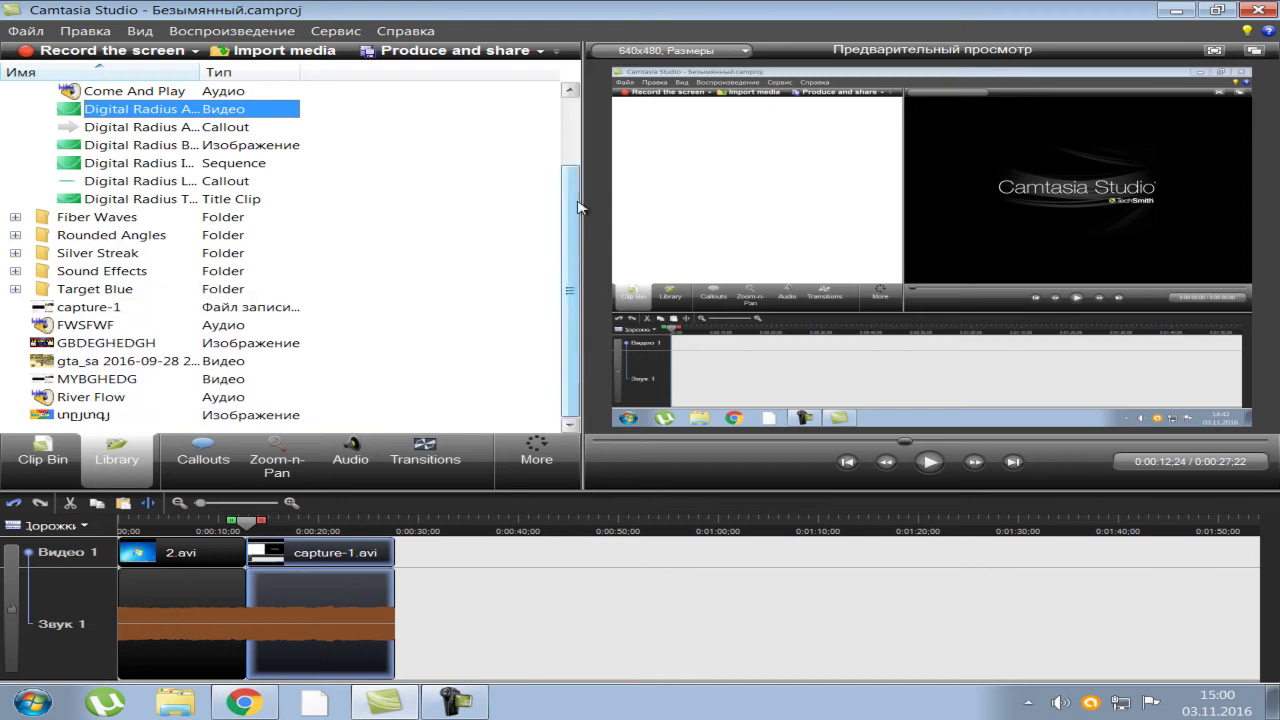
scroll(568, 165, up, 2)
double_click(228, 112)
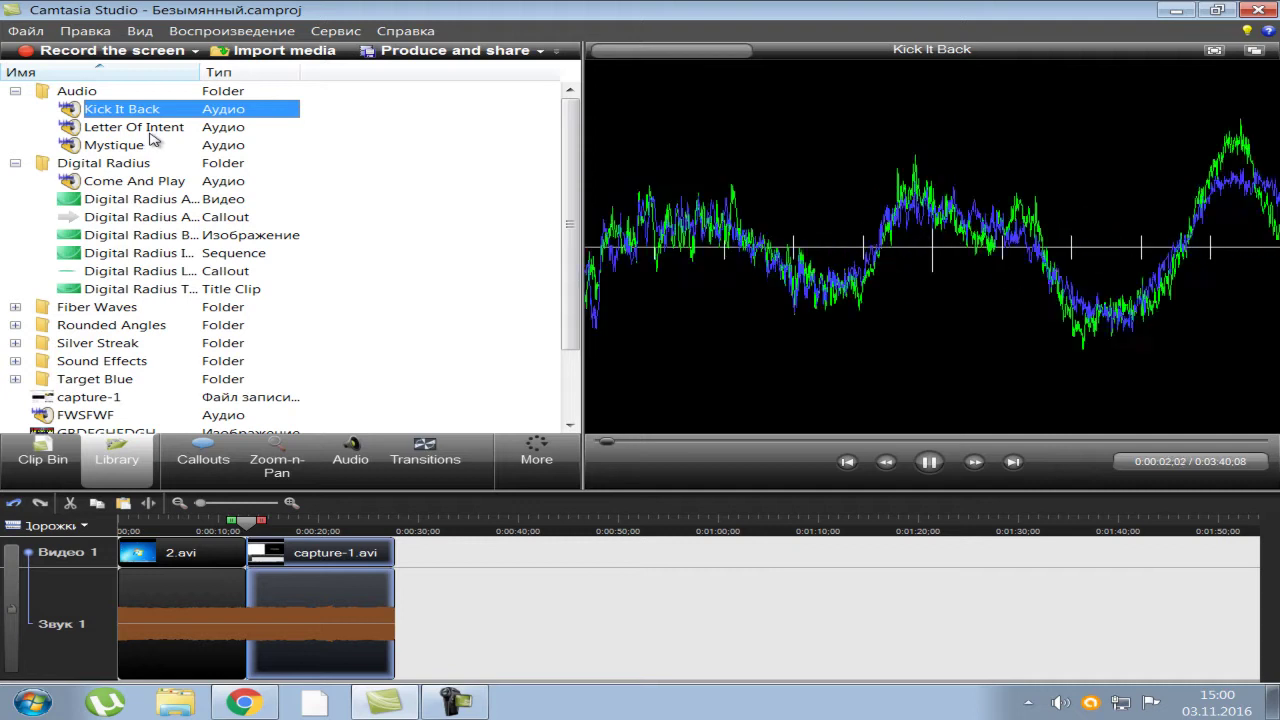
double_click(150, 128)
double_click(151, 146)
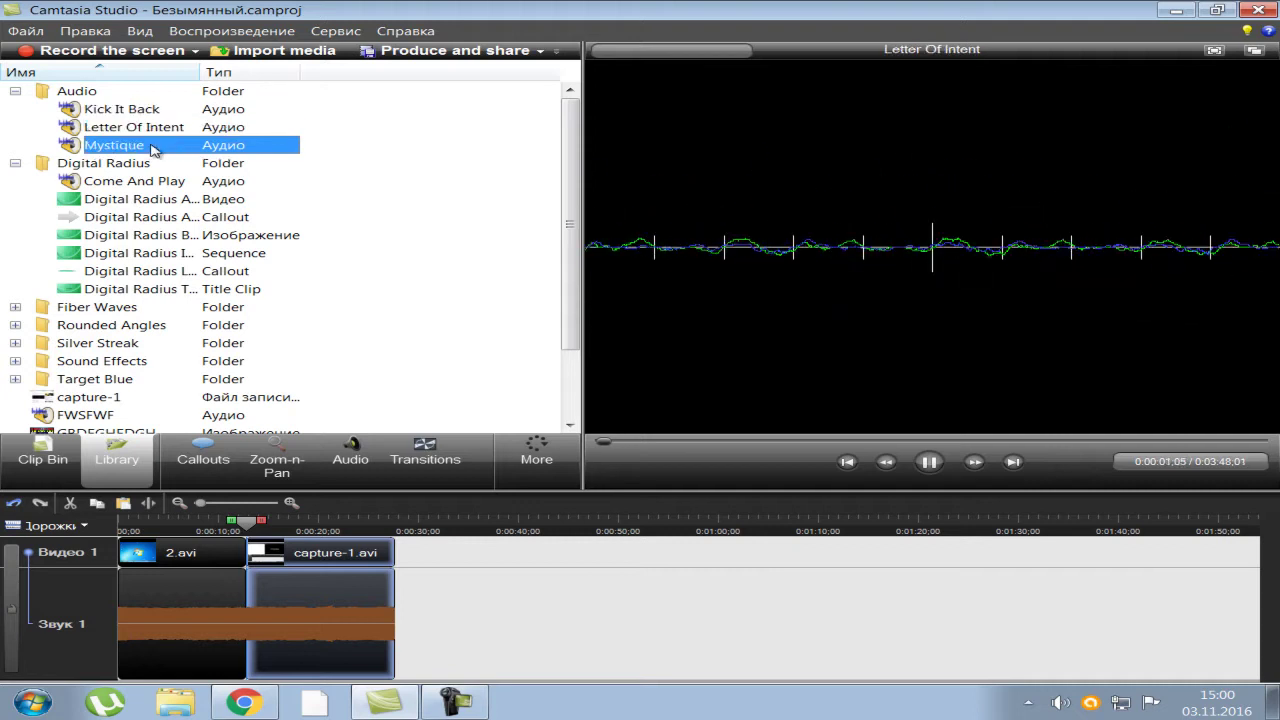
double_click(163, 201)
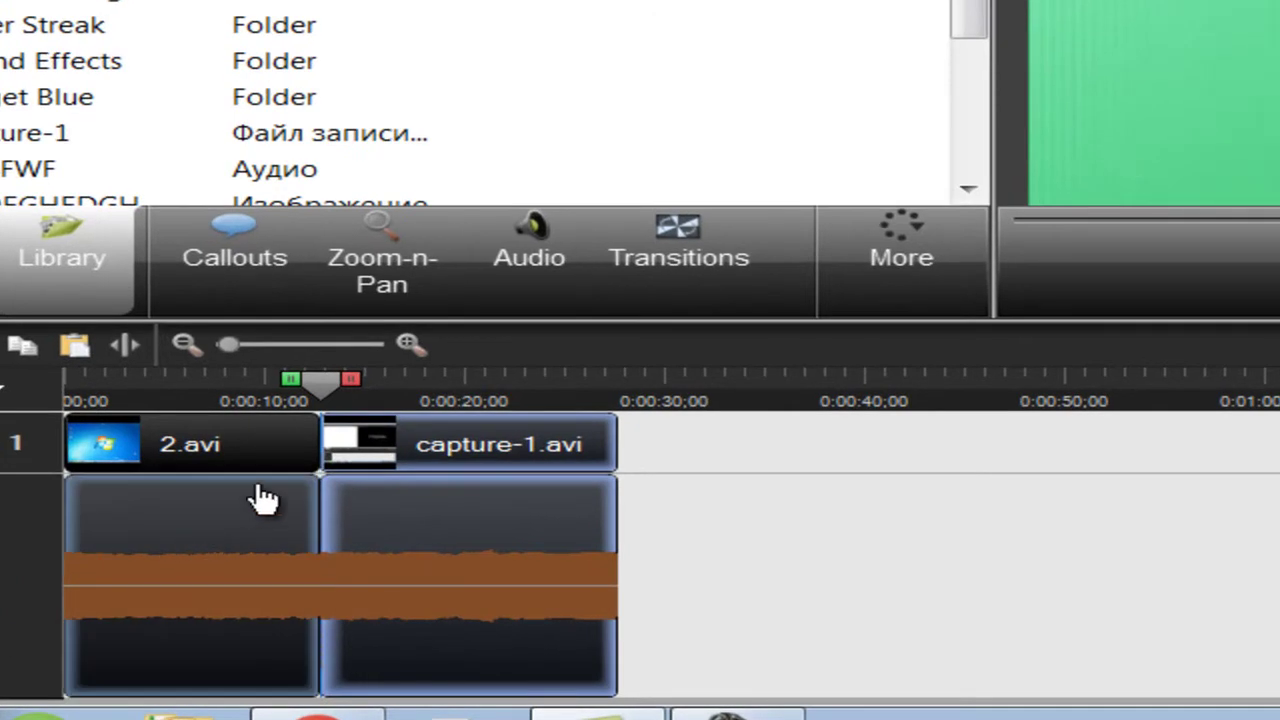
- Add a rounded rectangle callout with the text "ged" to the video
click(247, 270)
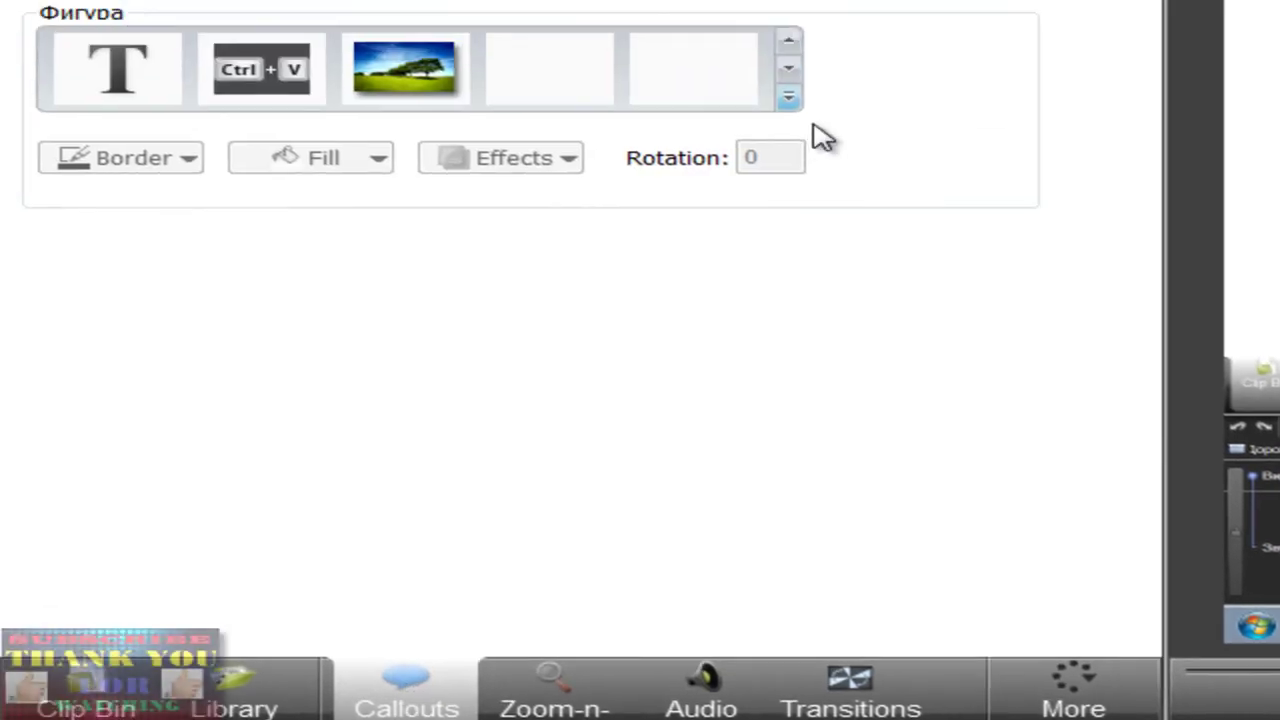
click(789, 97)
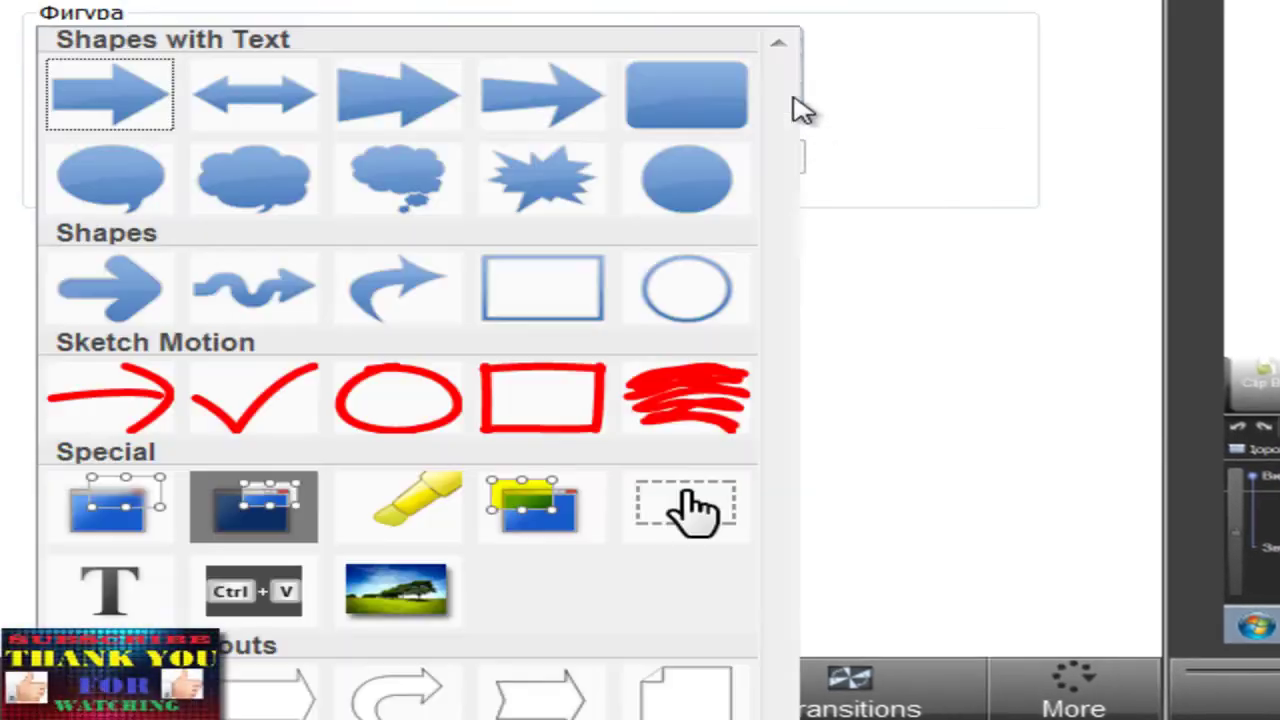
click(680, 100)
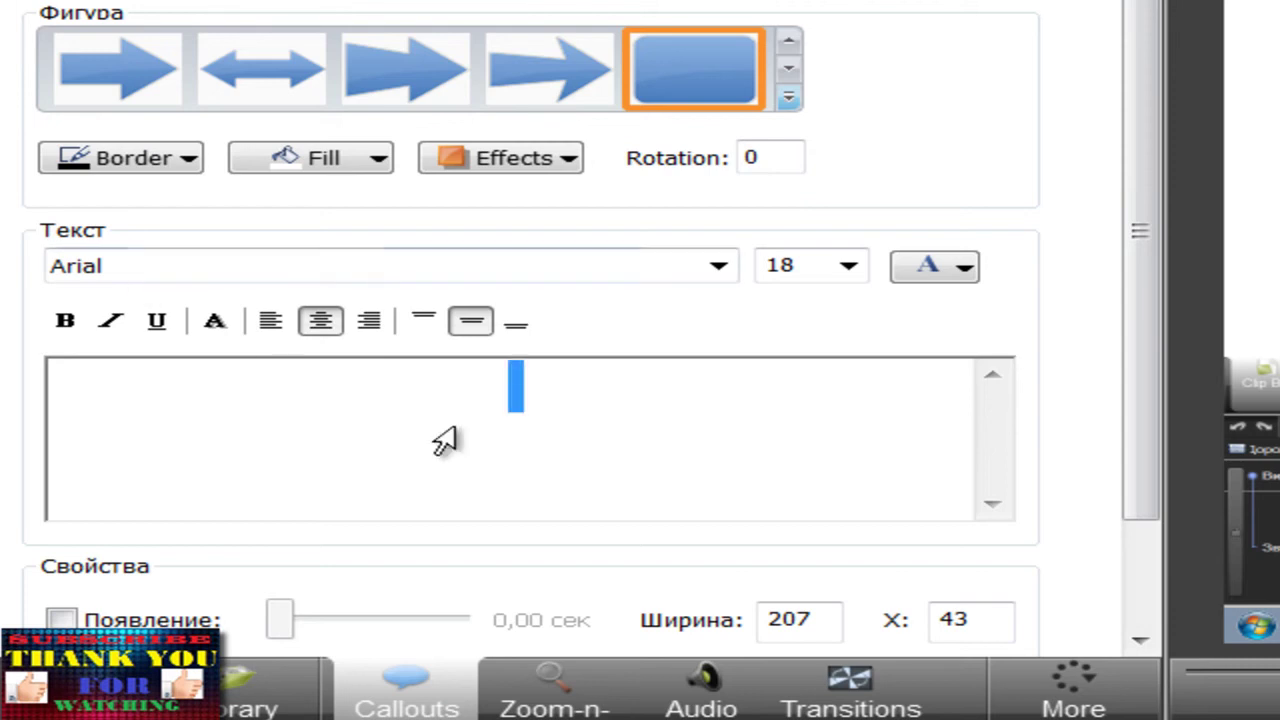
text(gedvbedv)
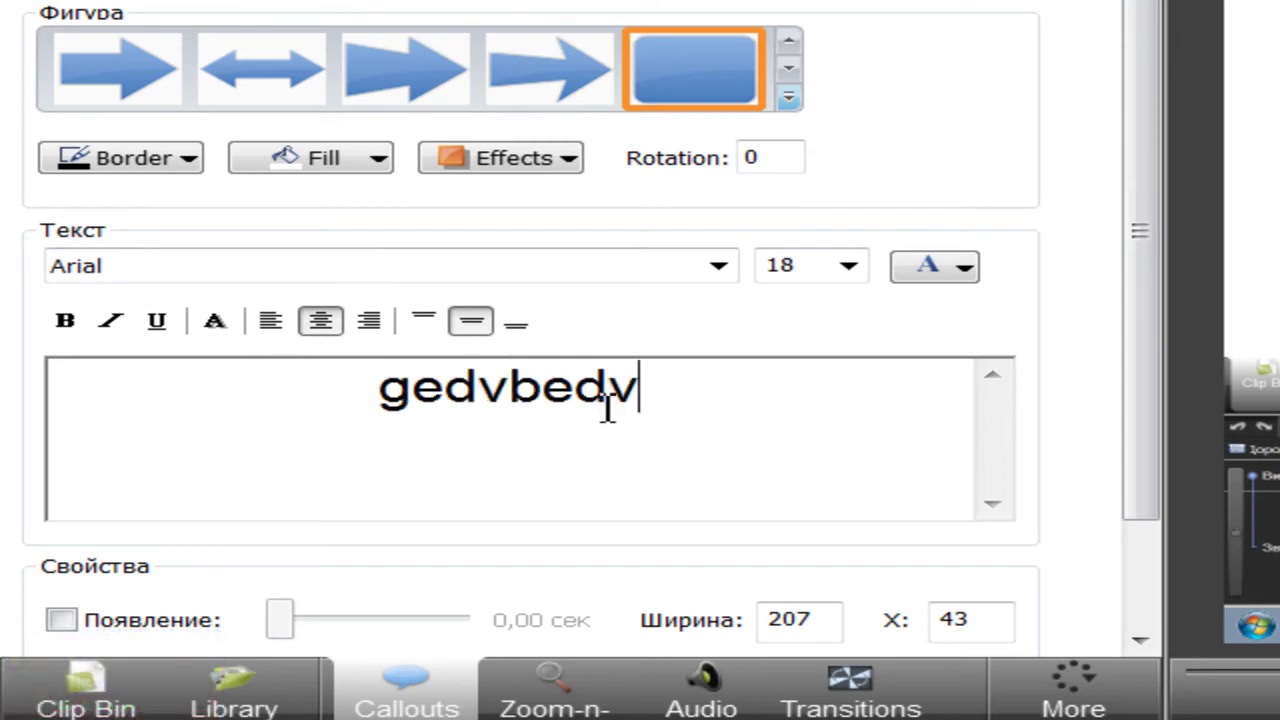
key(BackSpace)
key(BackSpace)
key(BackSpace)
key(BackSpace)
key(BackSpace)
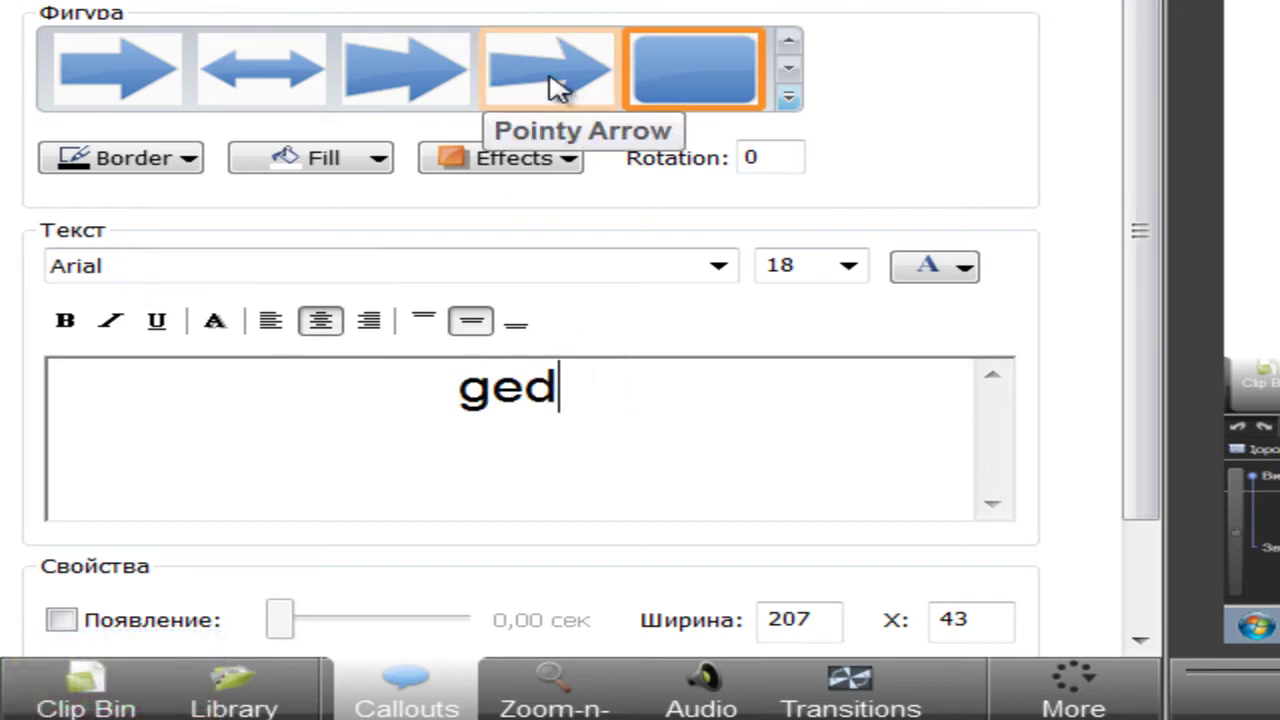
- Change the callout's shape to Pointy Arrow and on to the blur effect, and move it over the Camtasia Studio logo in the preview
click(558, 86)
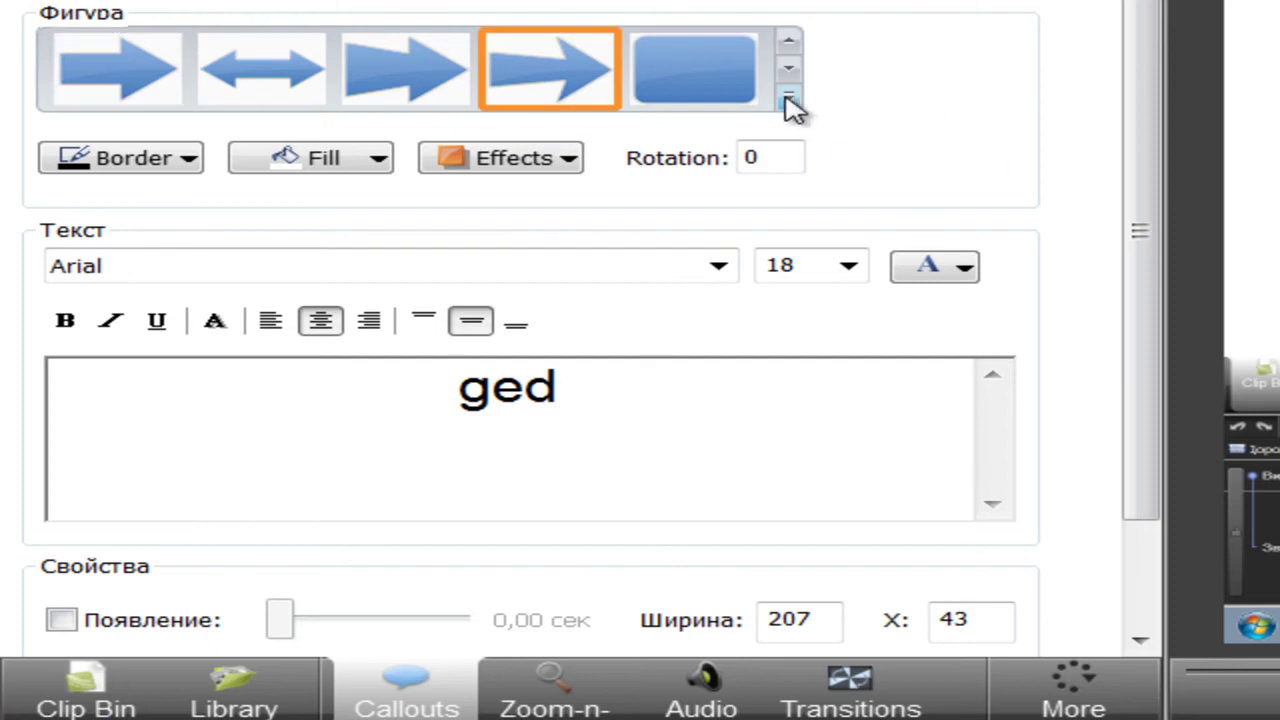
click(790, 97)
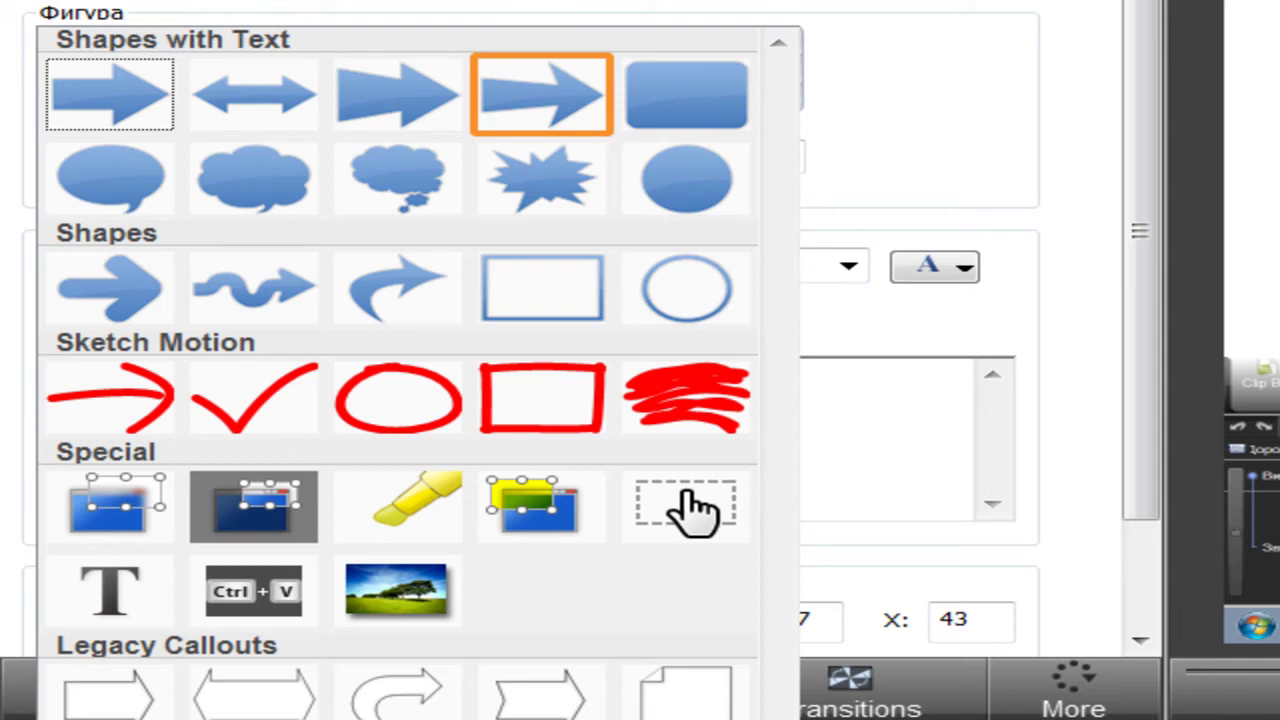
click(84, 528)
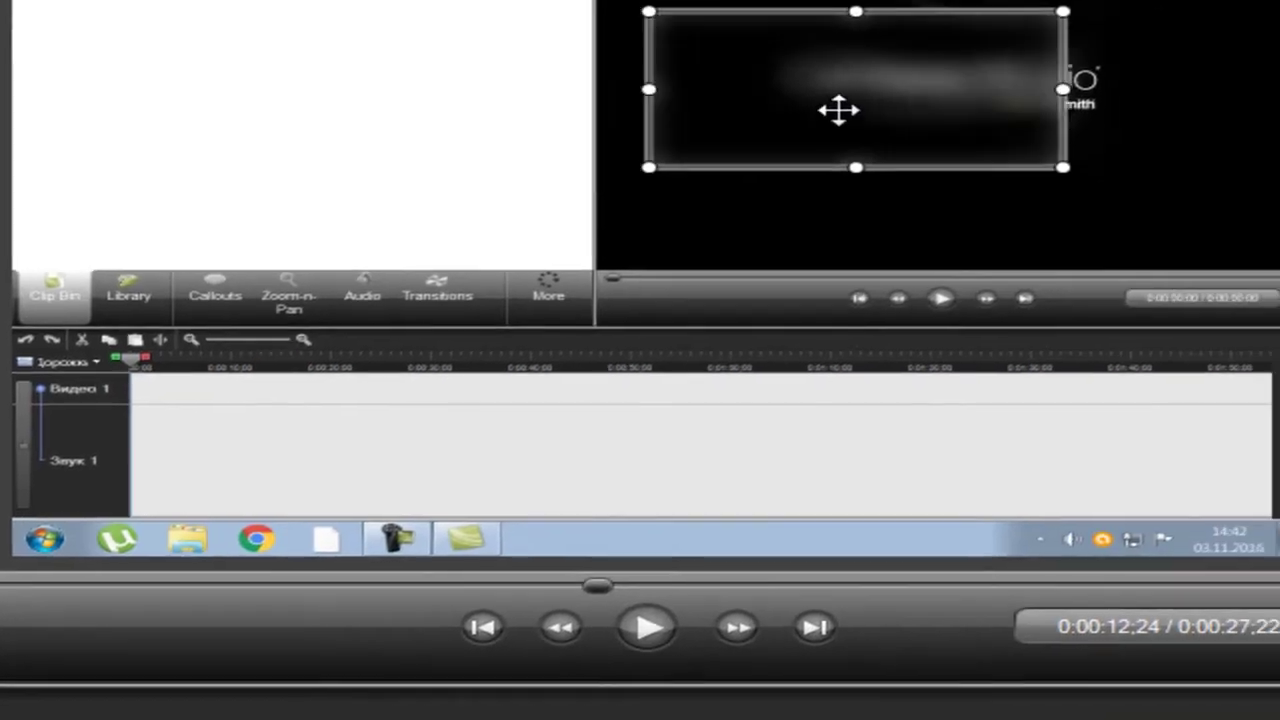
drag(837, 109, 904, 113)
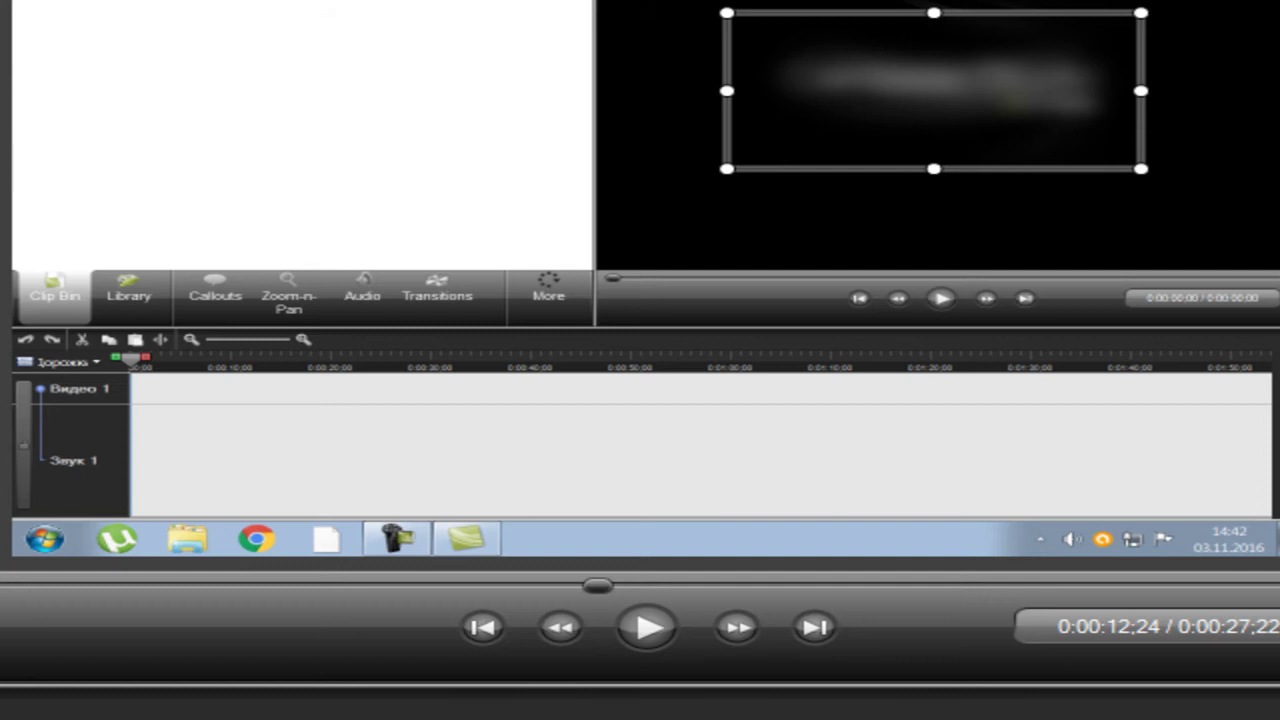
- Turn the callout into a keystroke callout at X 21, Y 244 showing the Backspace key
drag(815, 100, 172, 287)
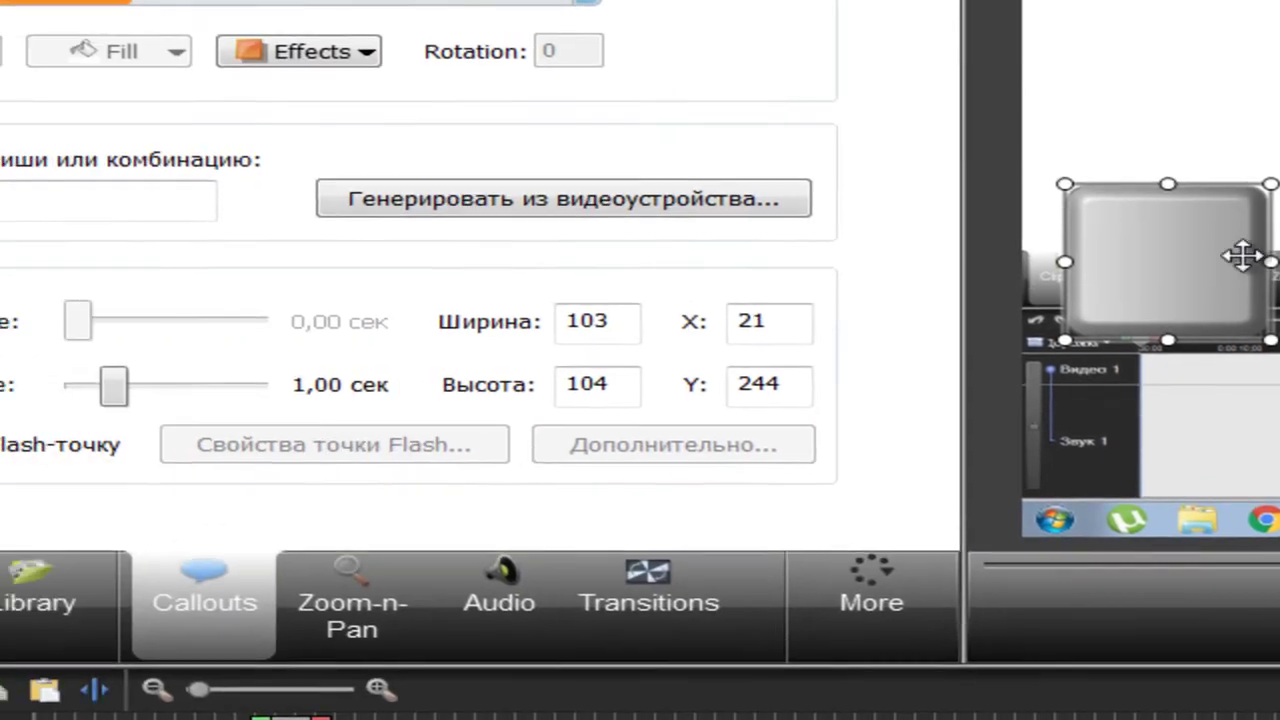
click(140, 214)
key(v)
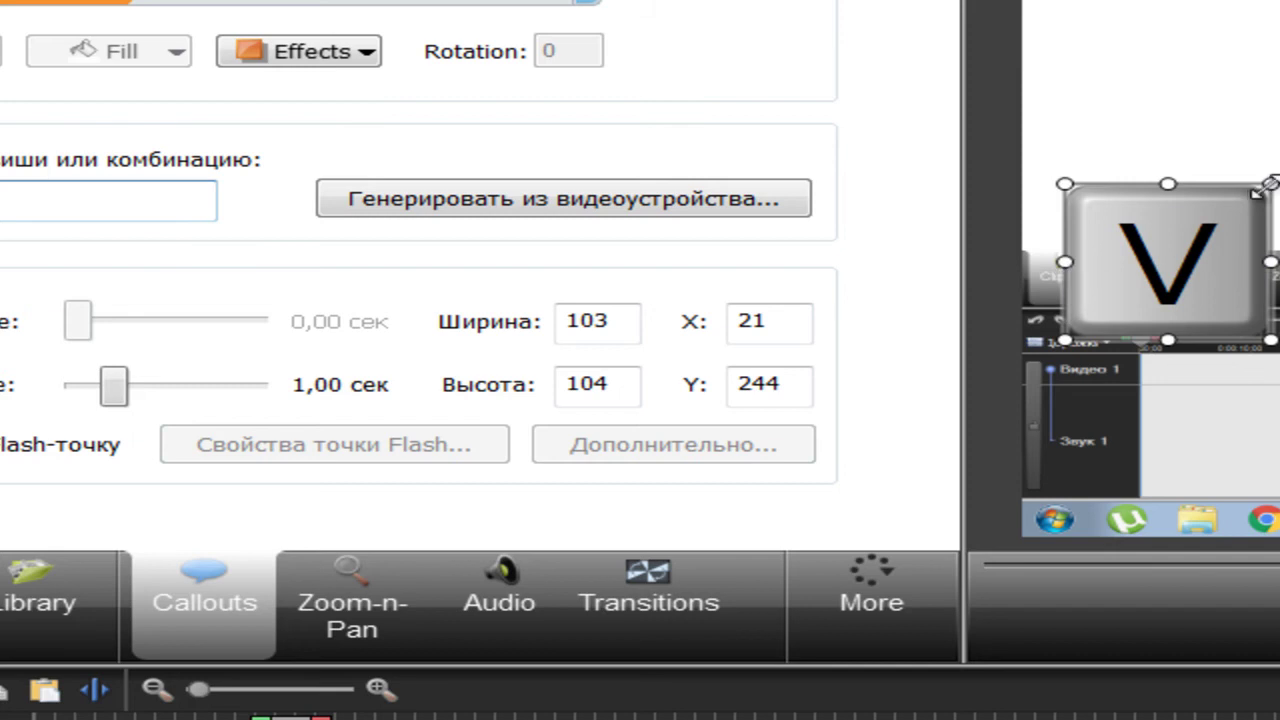
key(BackSpace)
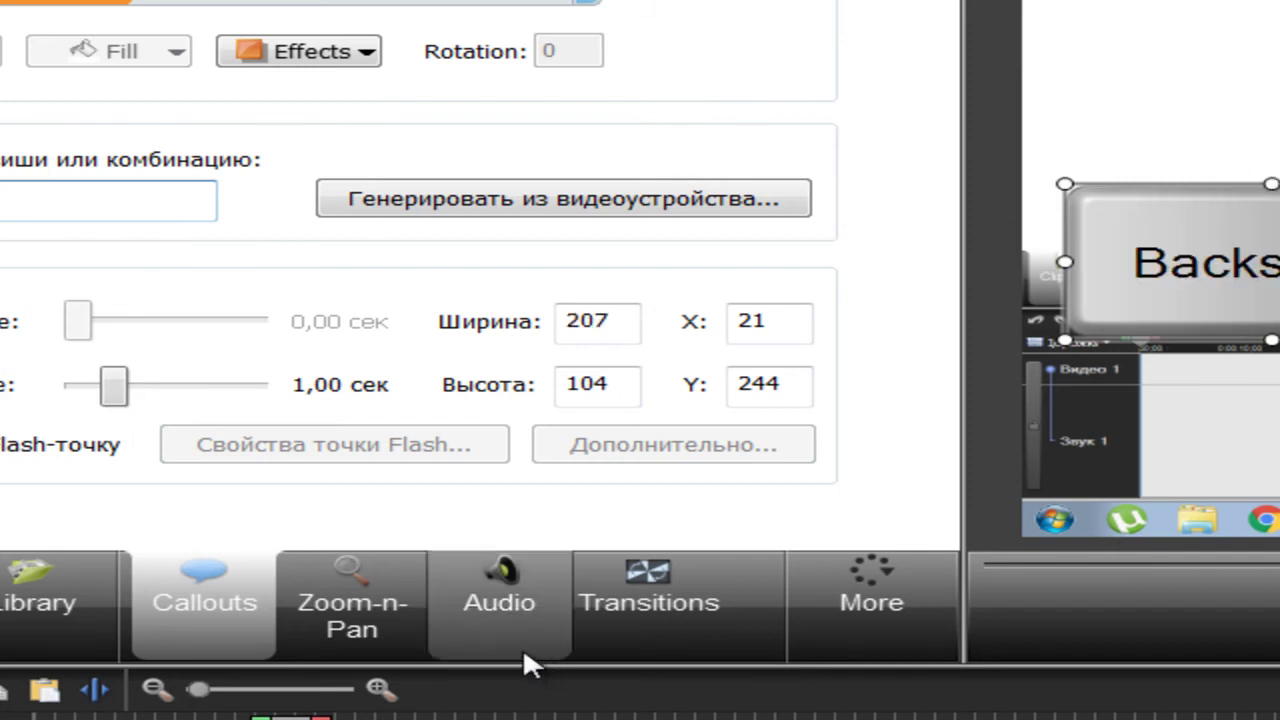
- Look over the Zoom-n-Pan settings and the available transitions, and preview the Вращение куба transition
click(418, 630)
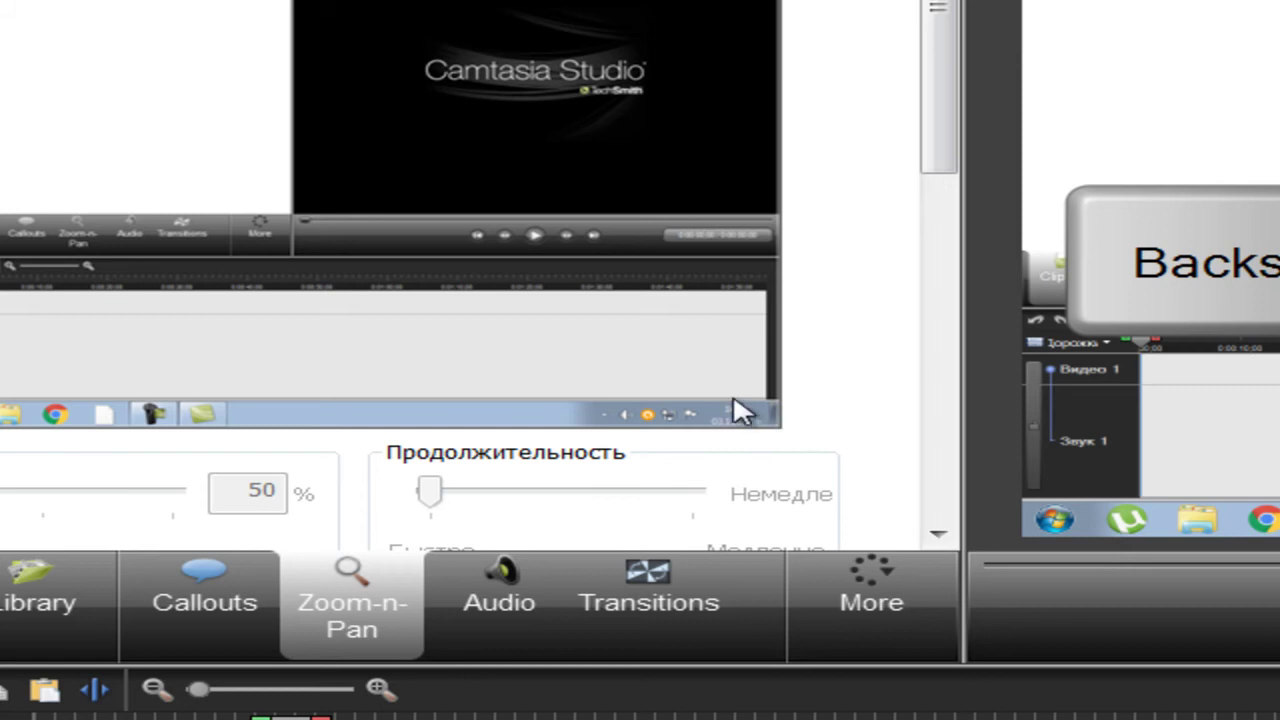
mouse_move(936, 150)
mouse_down()
mouse_move(971, 366)
mouse_move(948, 168)
mouse_up()
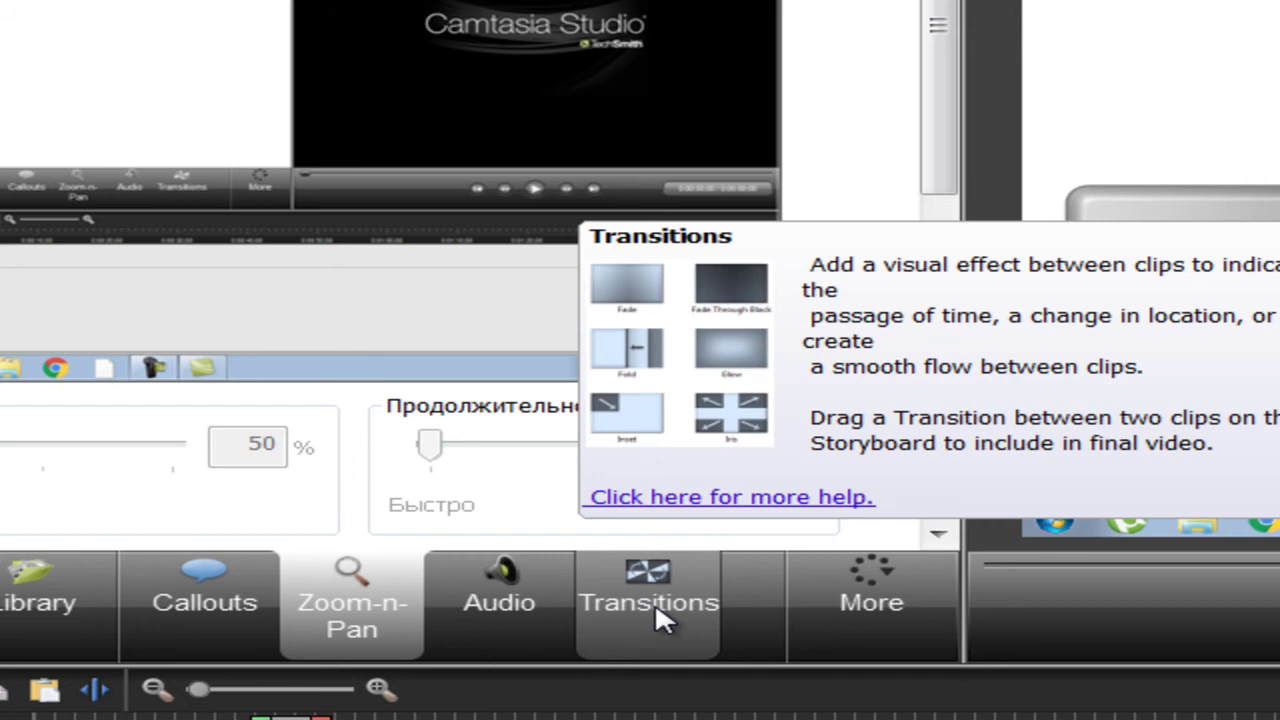
click(652, 604)
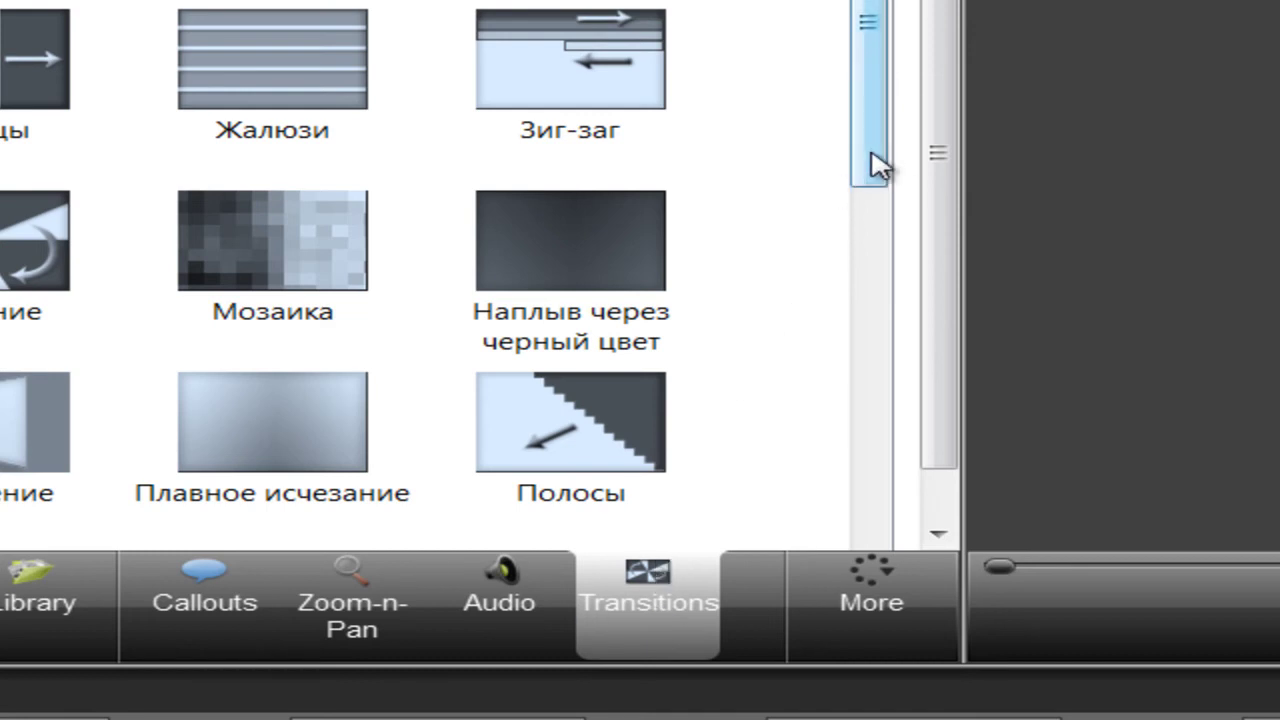
drag(868, 152, 845, 463)
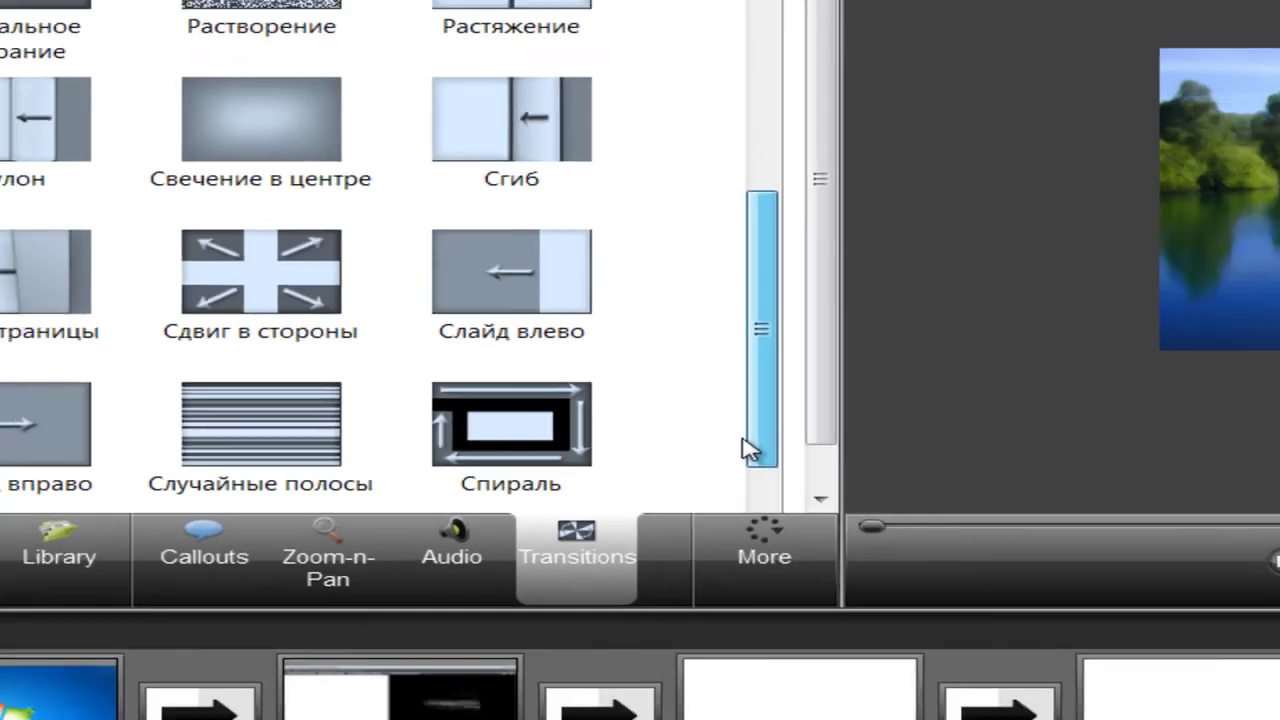
drag(750, 450, 741, 155)
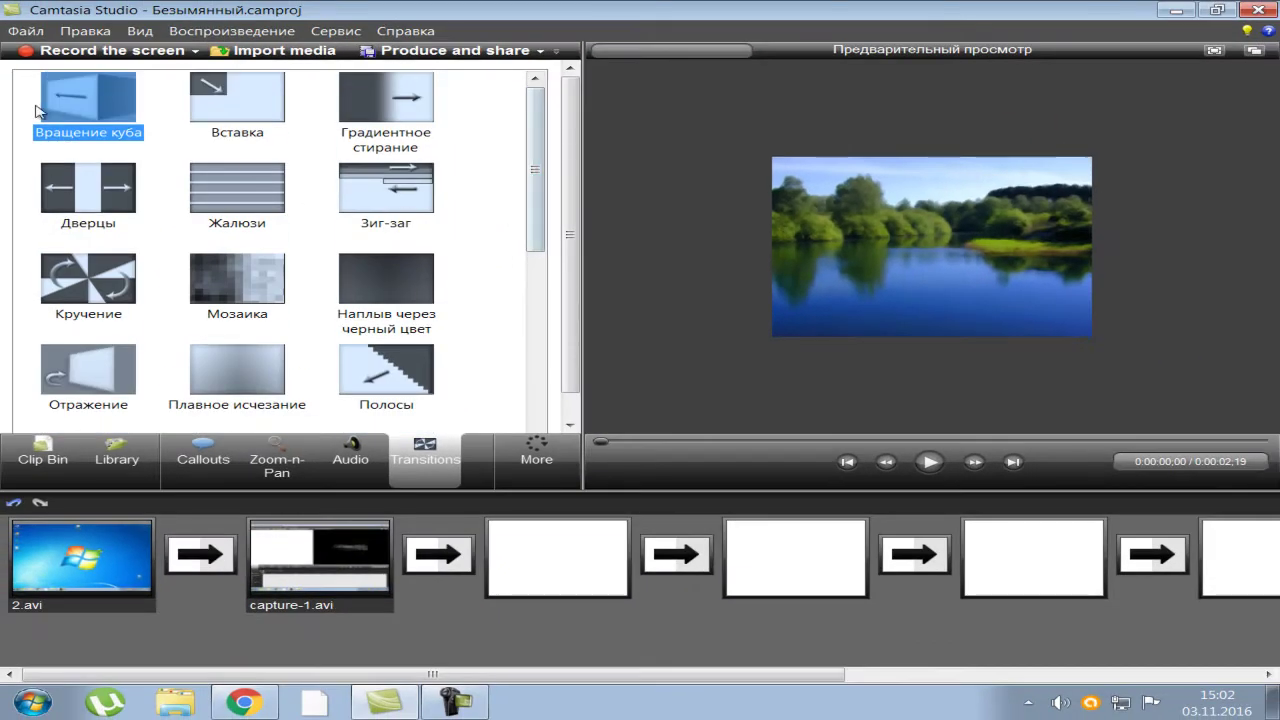
drag(91, 141, 95, 118)
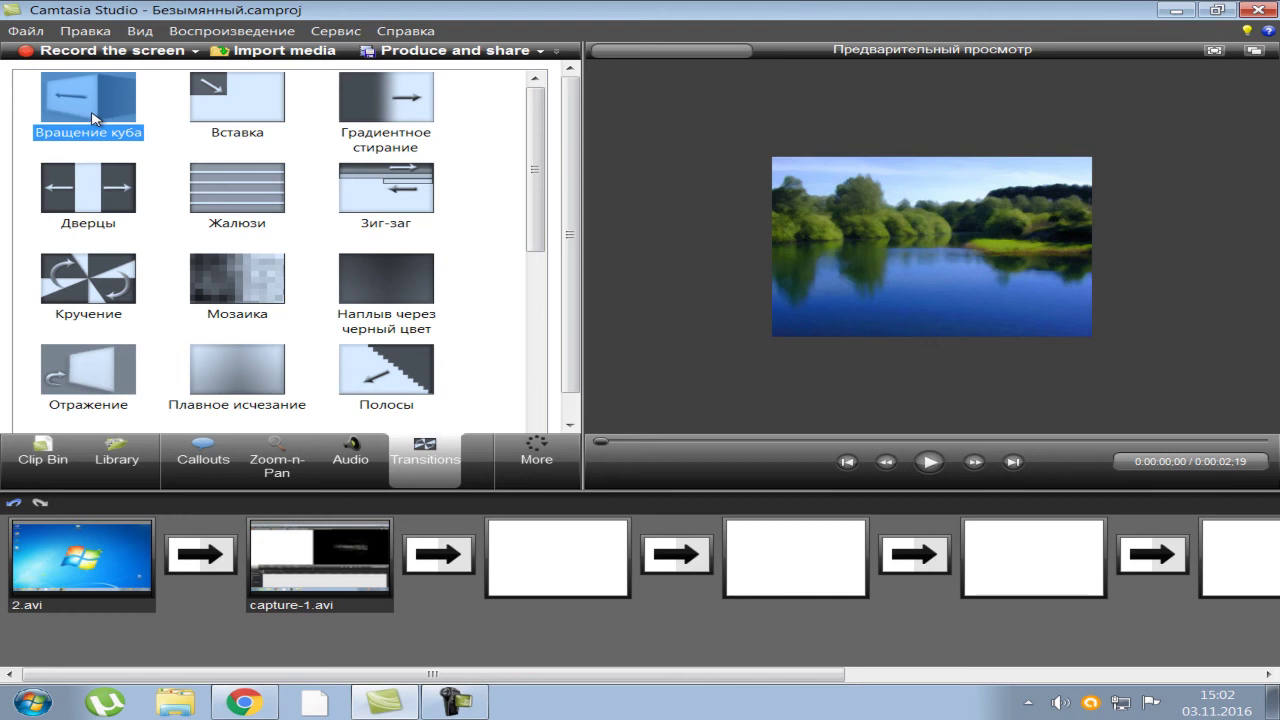
click(926, 462)
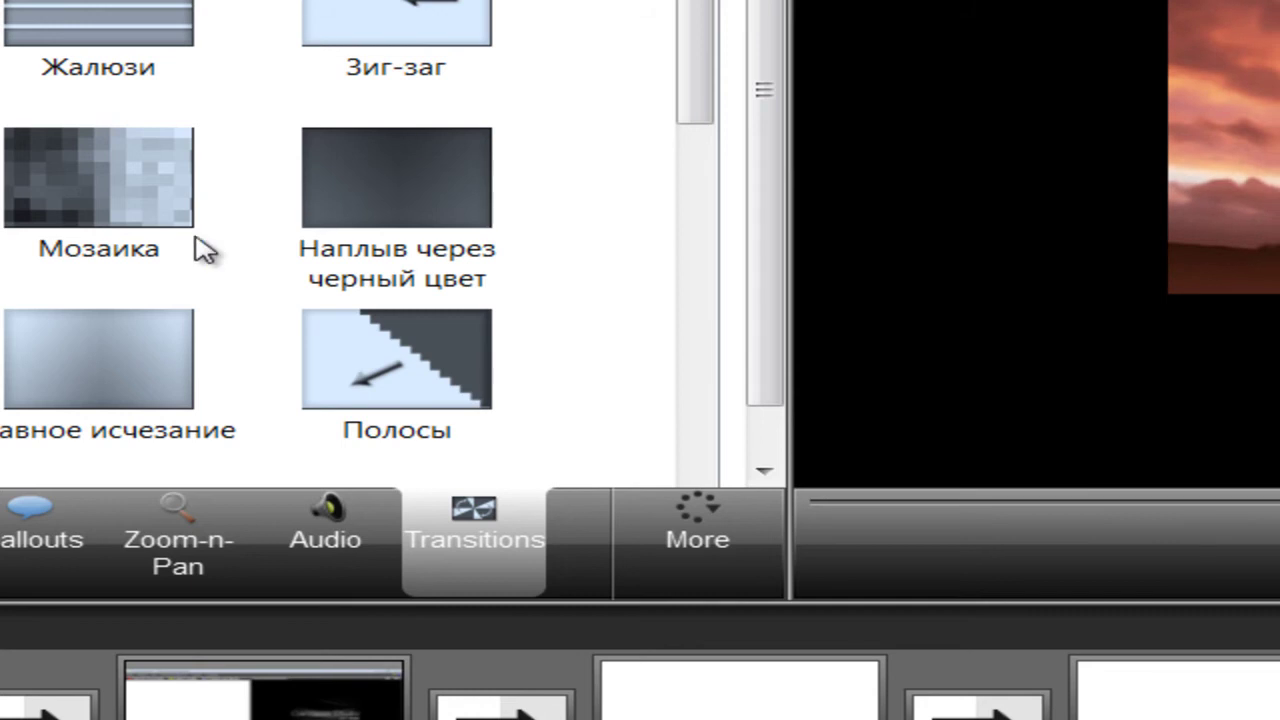
- Insert the Спираль transition between the clips 2.avi and capture-1.avi
click(134, 206)
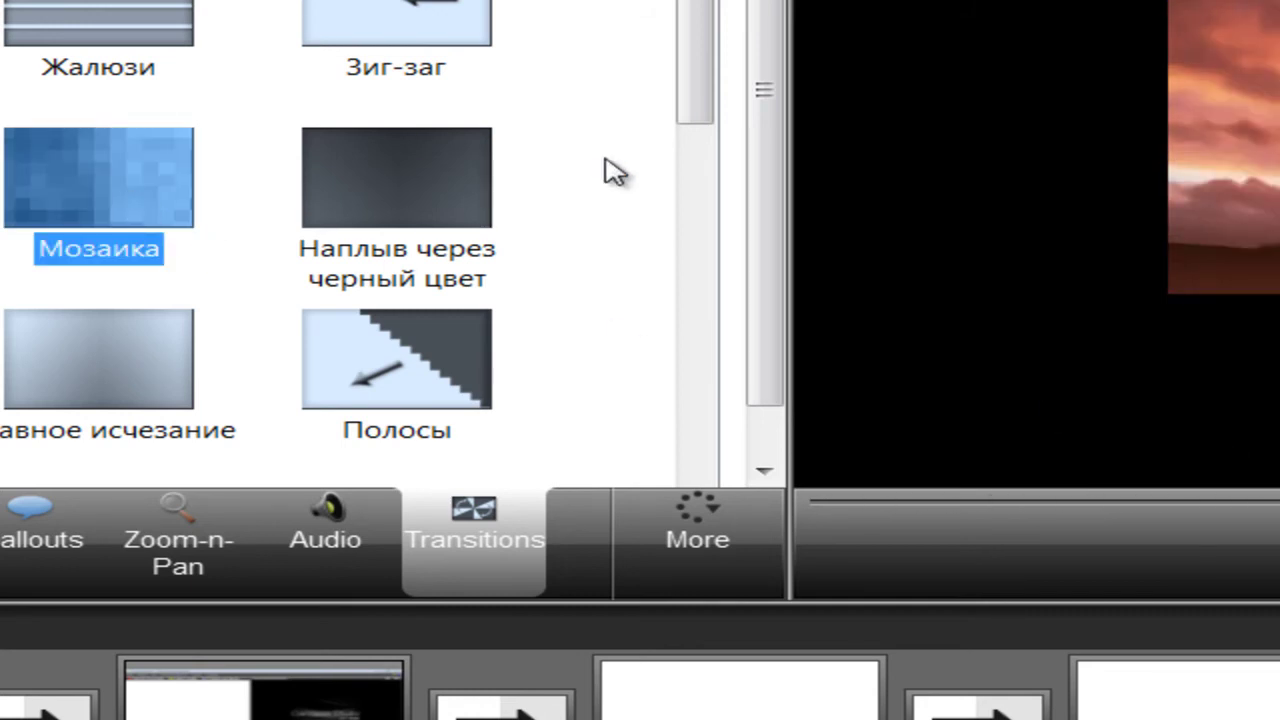
scroll(706, 186, down, 10)
drag(690, 458, 690, 389)
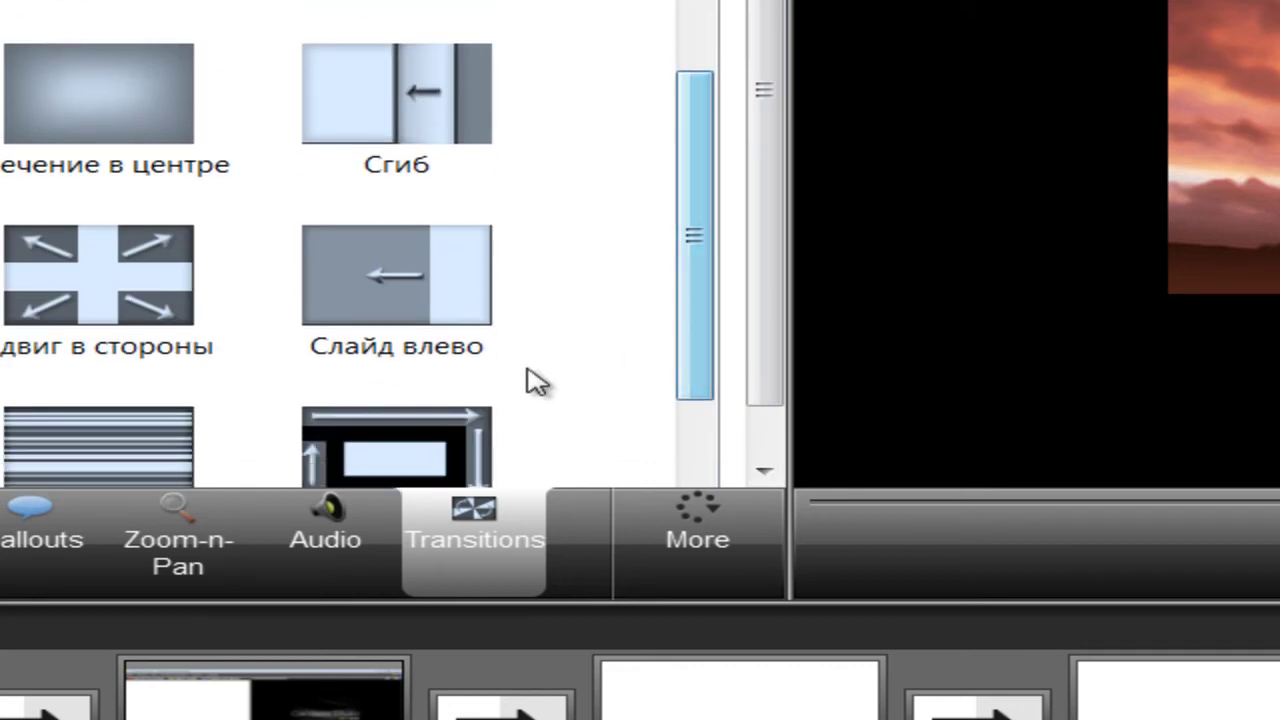
drag(449, 445, 47, 715)
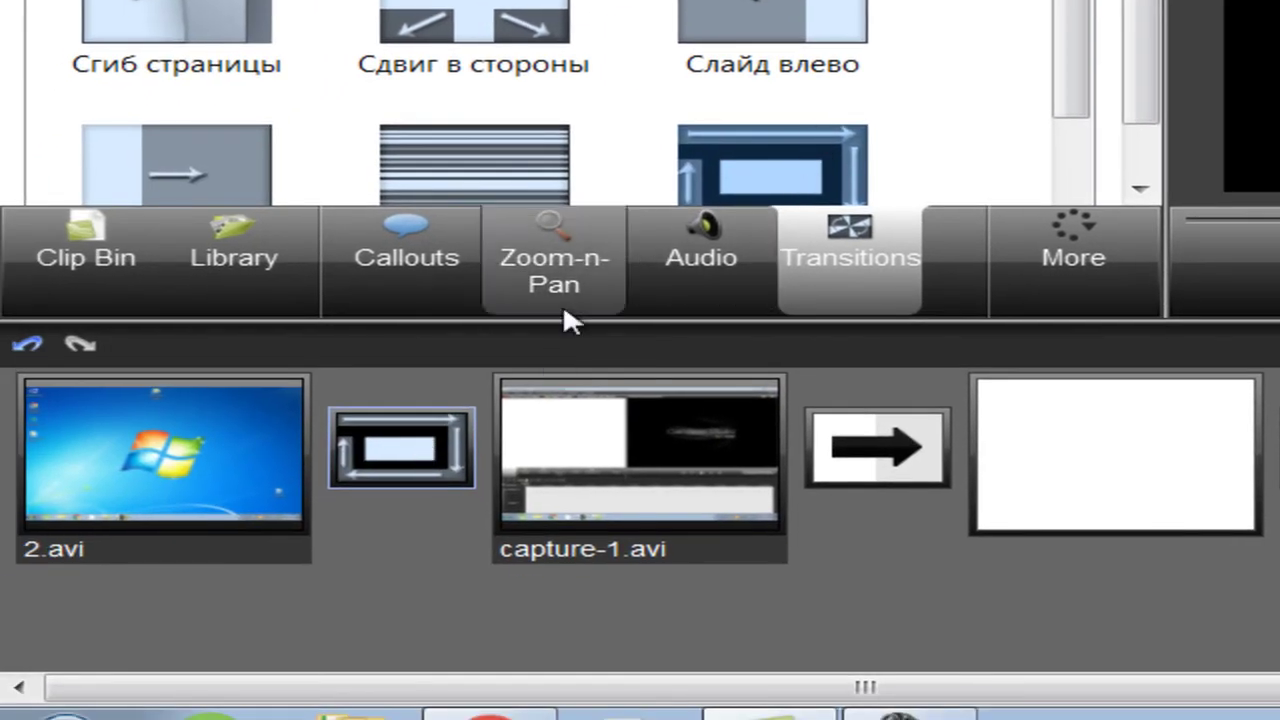
- Return to the project's clips and timeline, move to just before the transition and play the preview
click(118, 265)
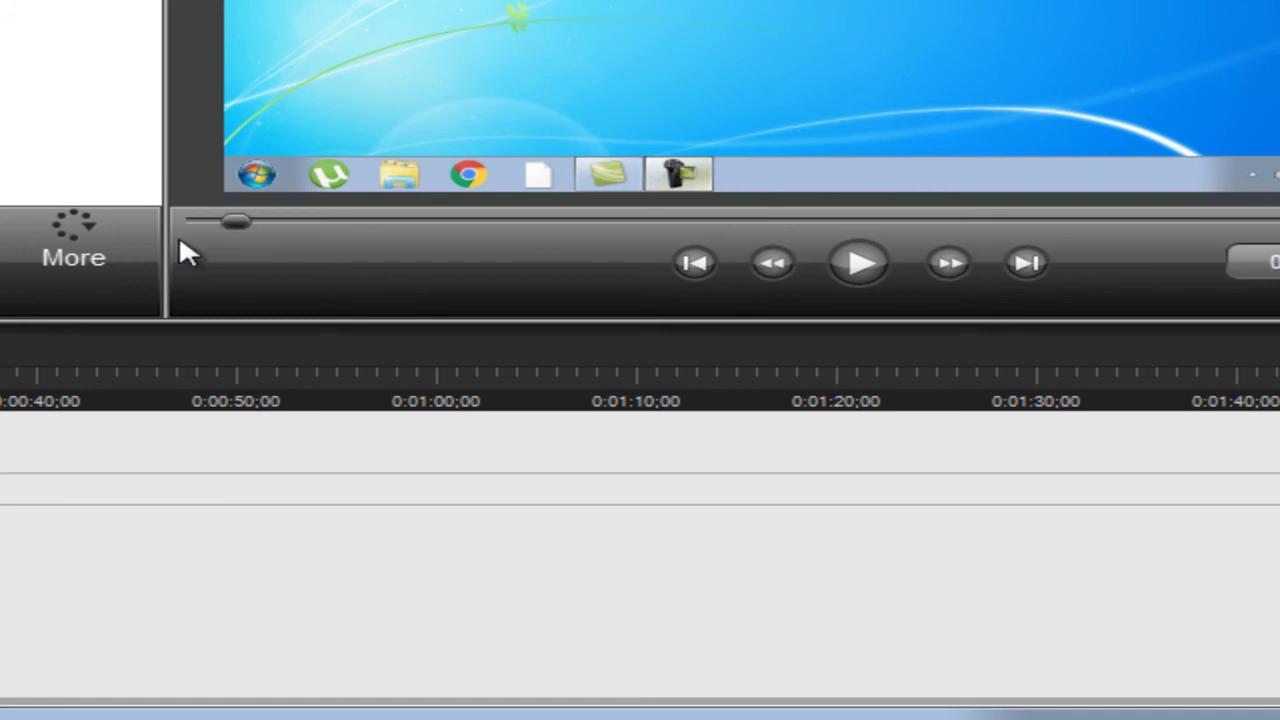
drag(243, 221, 200, 221)
click(717, 221)
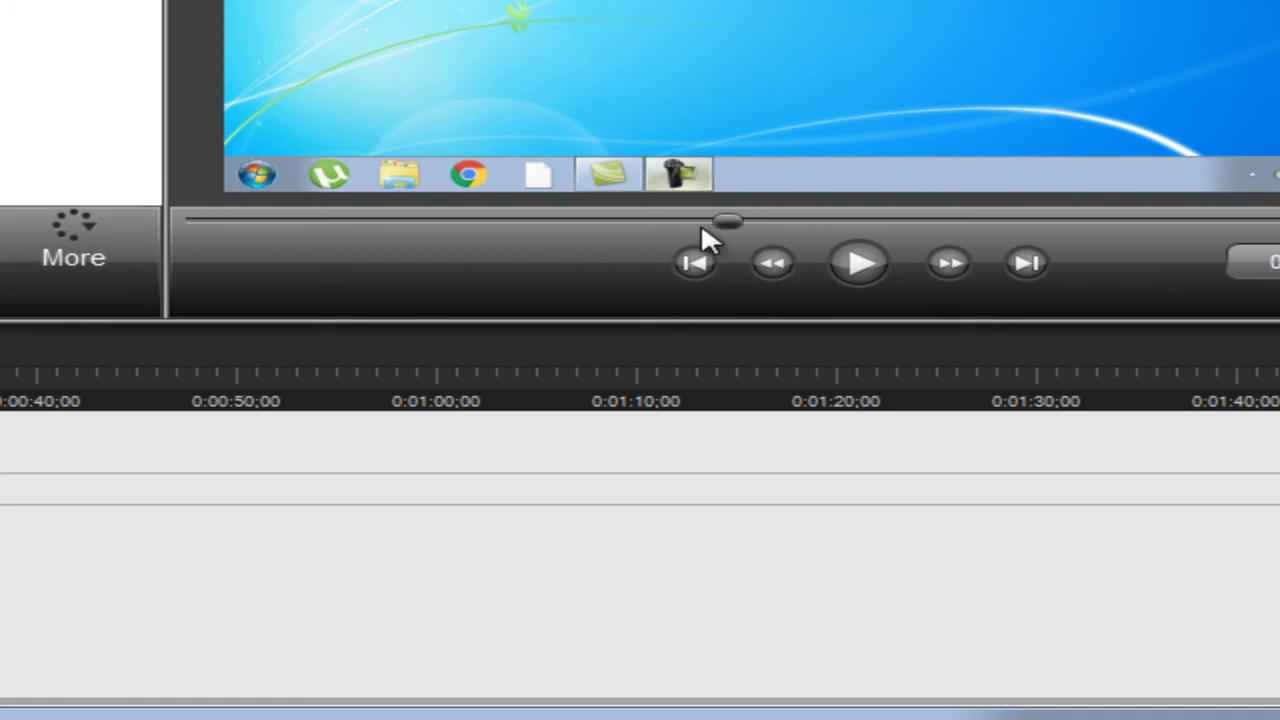
click(830, 266)
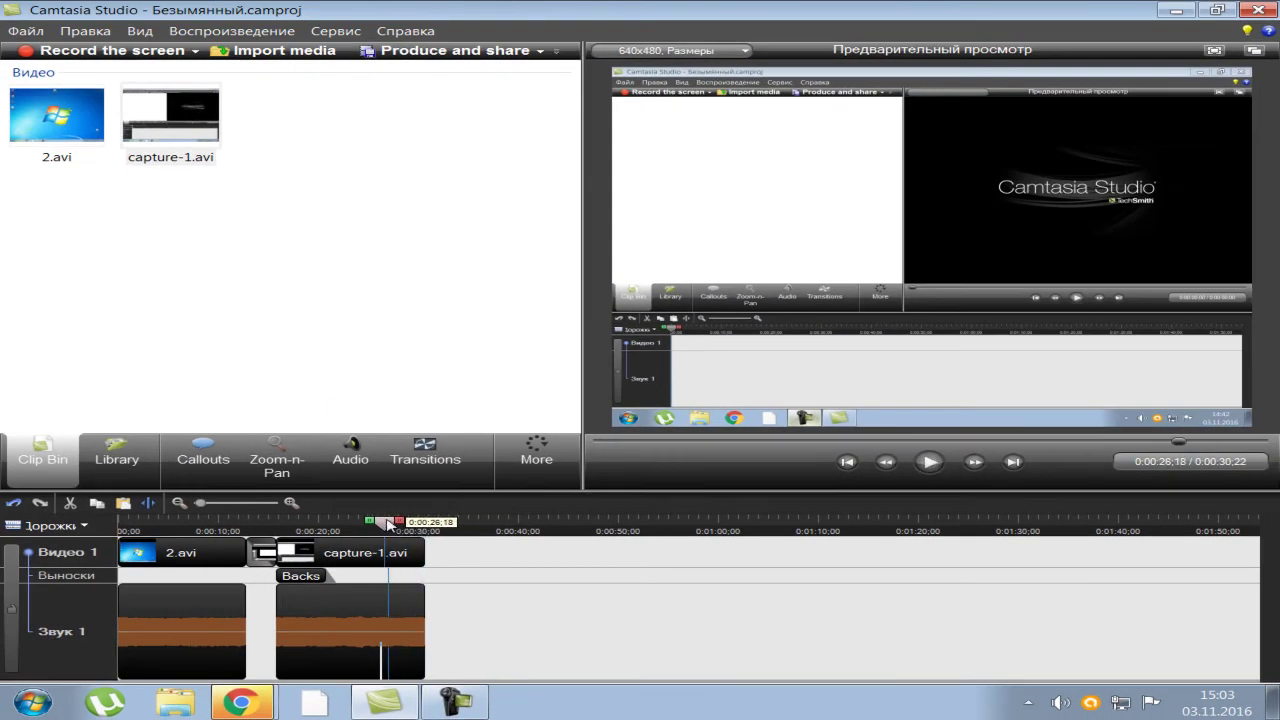
- Cut a stretch of about 5 seconds starting at 0:00:04;00 out of the 2.avi clip
click(230, 521)
mouse_move(230, 521)
mouse_down()
mouse_move(115, 522)
mouse_move(181, 538)
mouse_move(142, 522)
mouse_move(555, 540)
mouse_move(180, 527)
mouse_move(200, 568)
mouse_move(220, 571)
mouse_up()
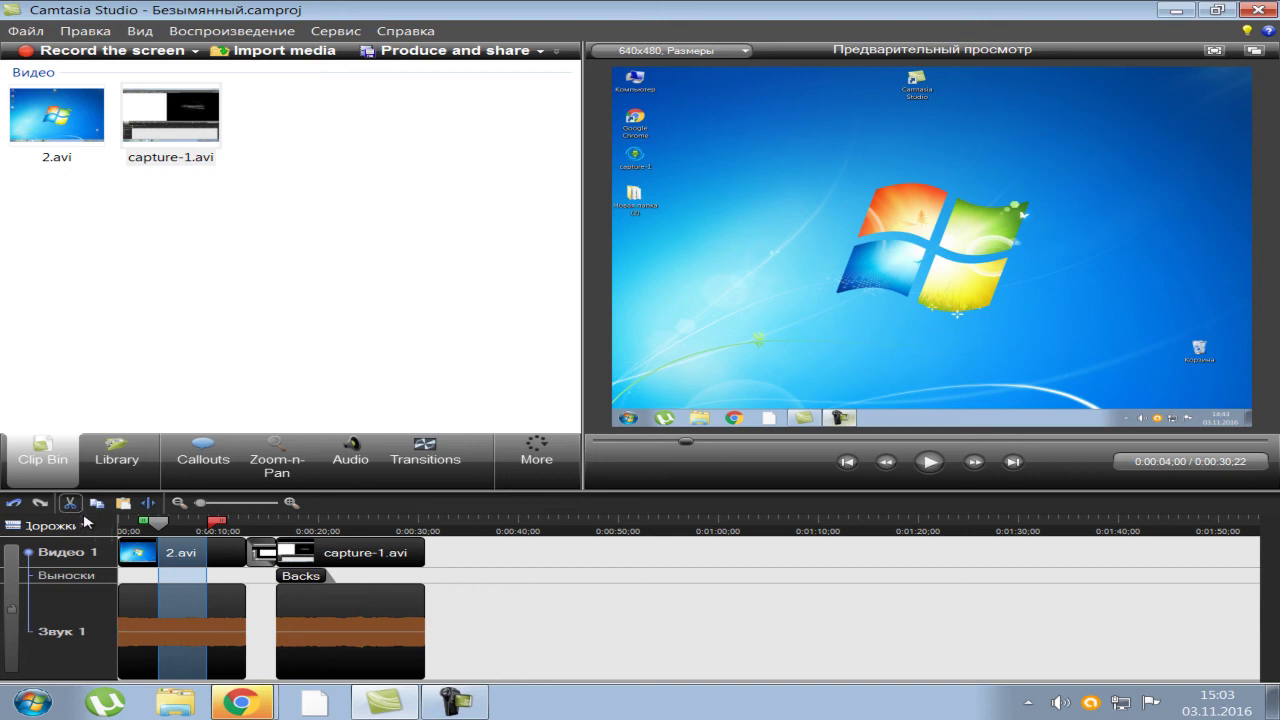
click(75, 508)
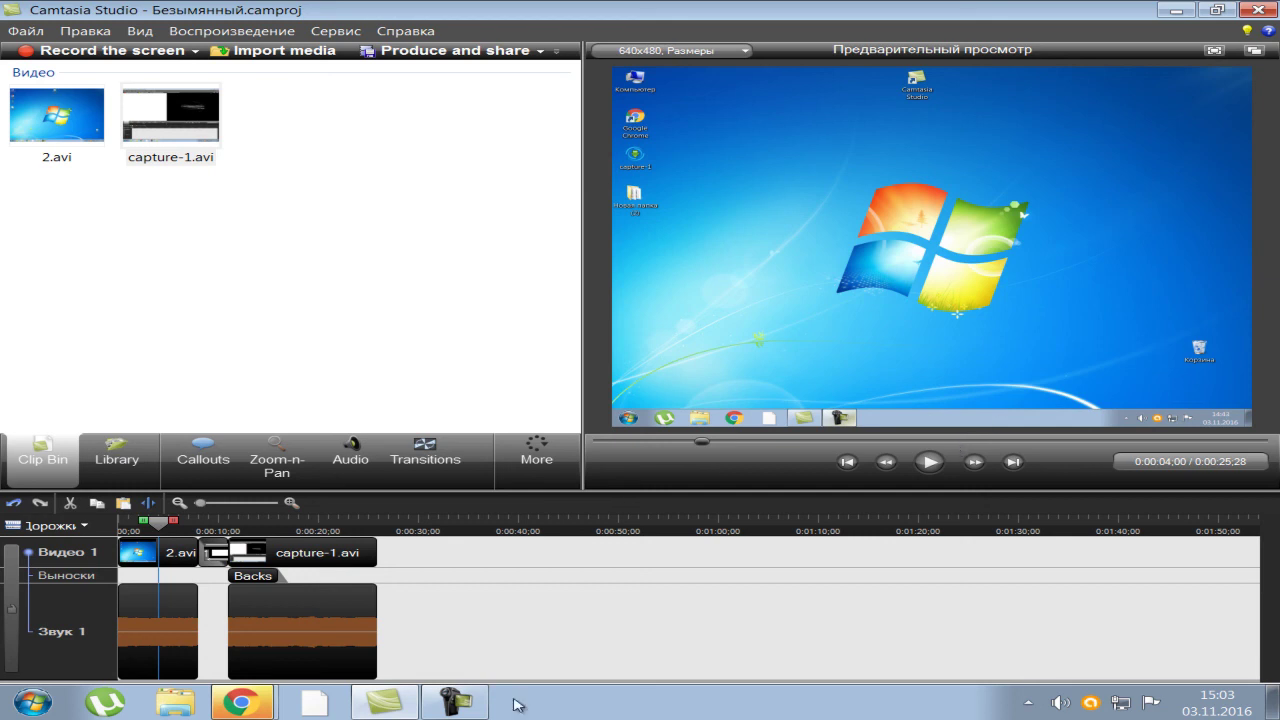
click(140, 556)
right_click(140, 553)
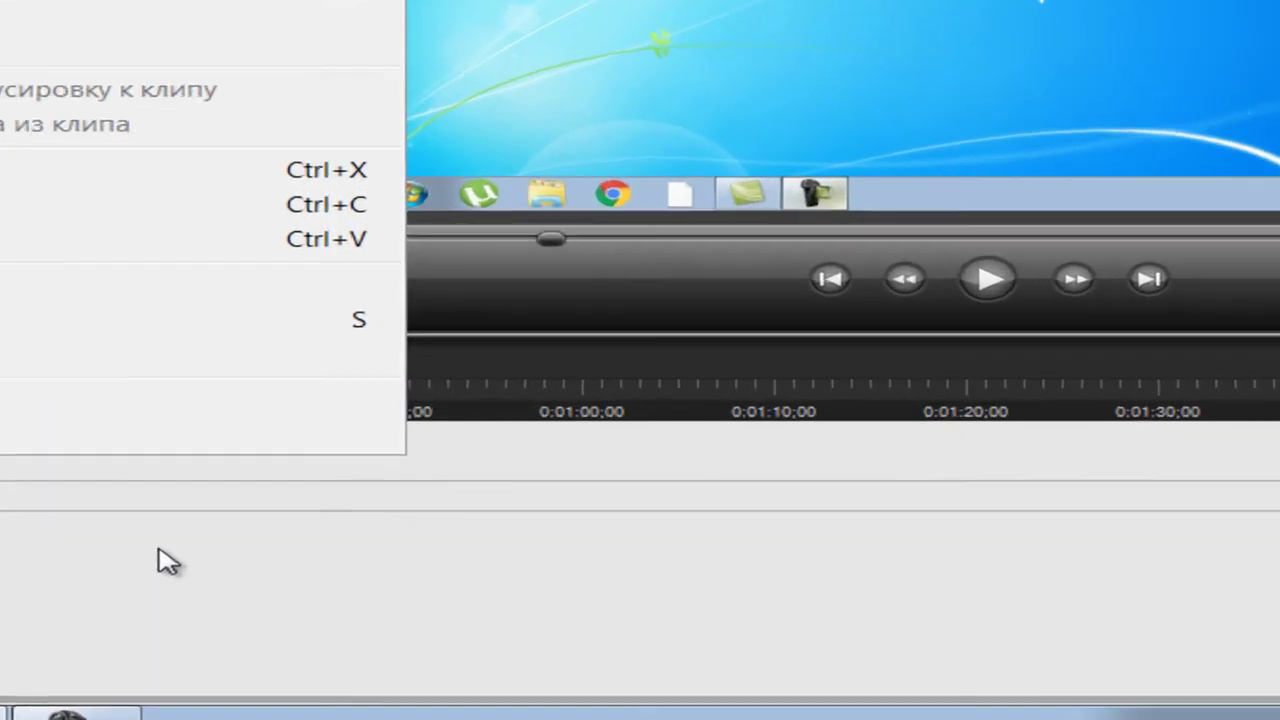
click(505, 605)
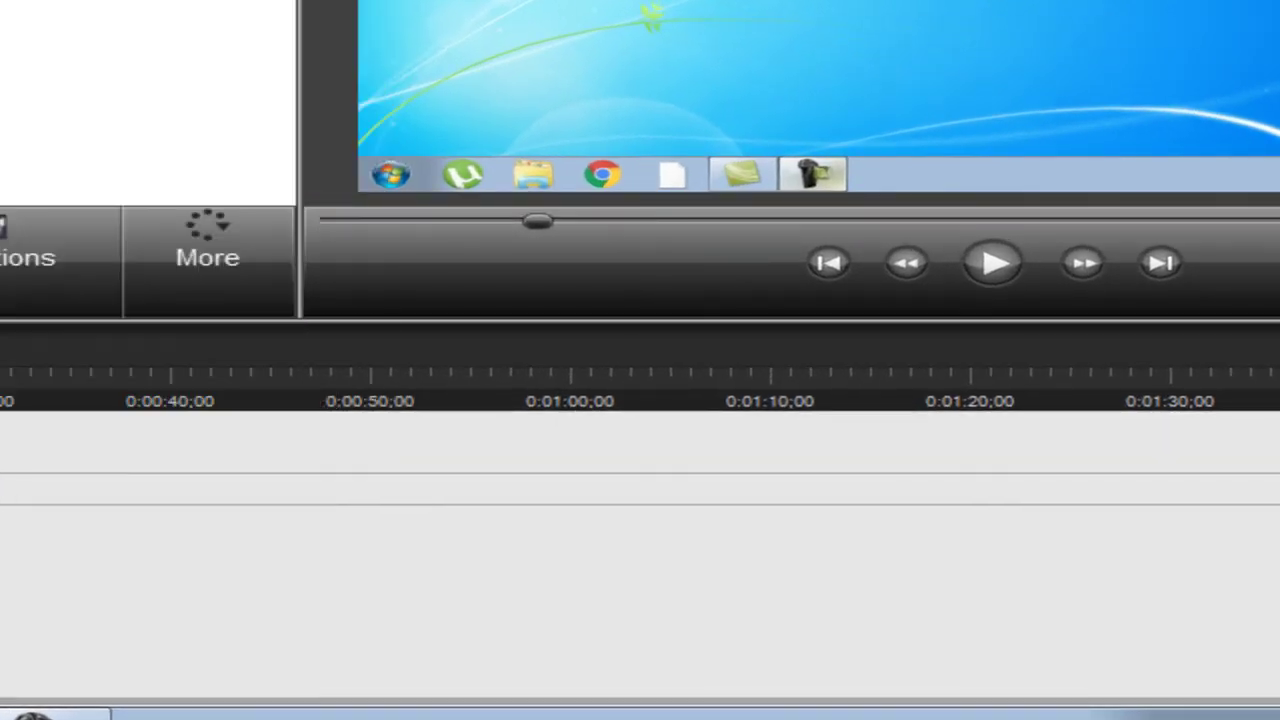
right_click(5, 462)
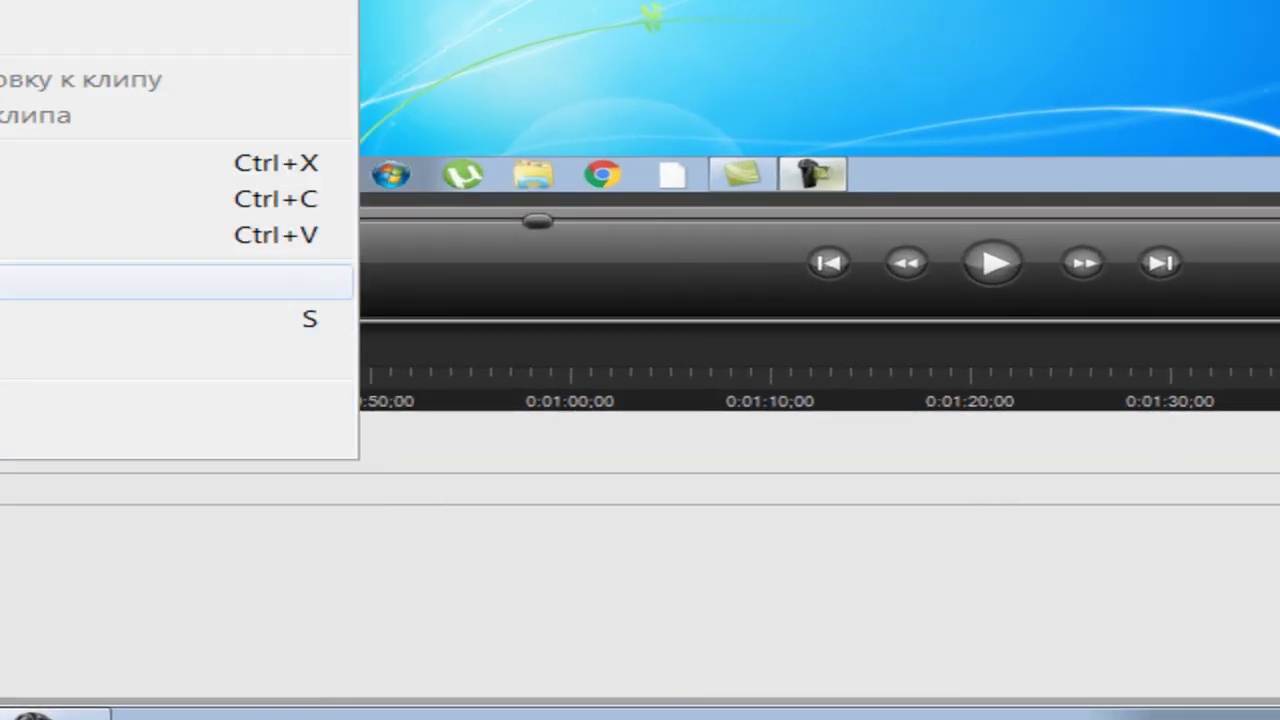
click(823, 508)
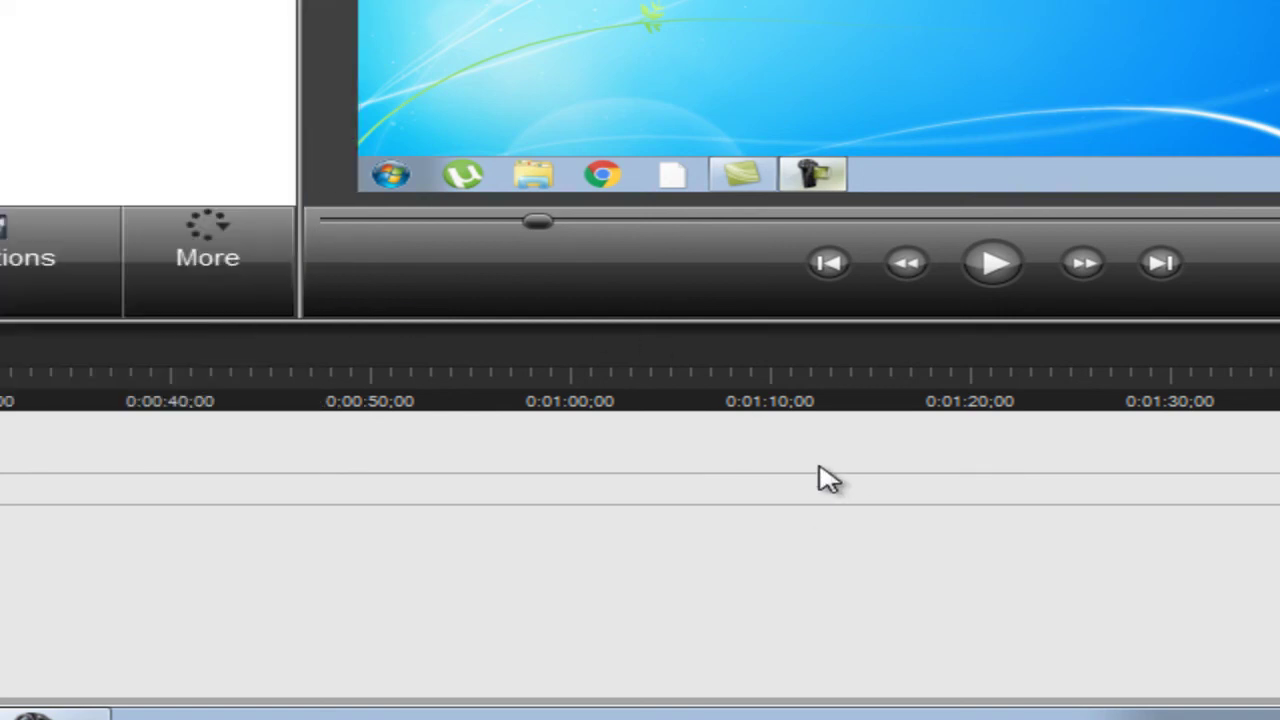